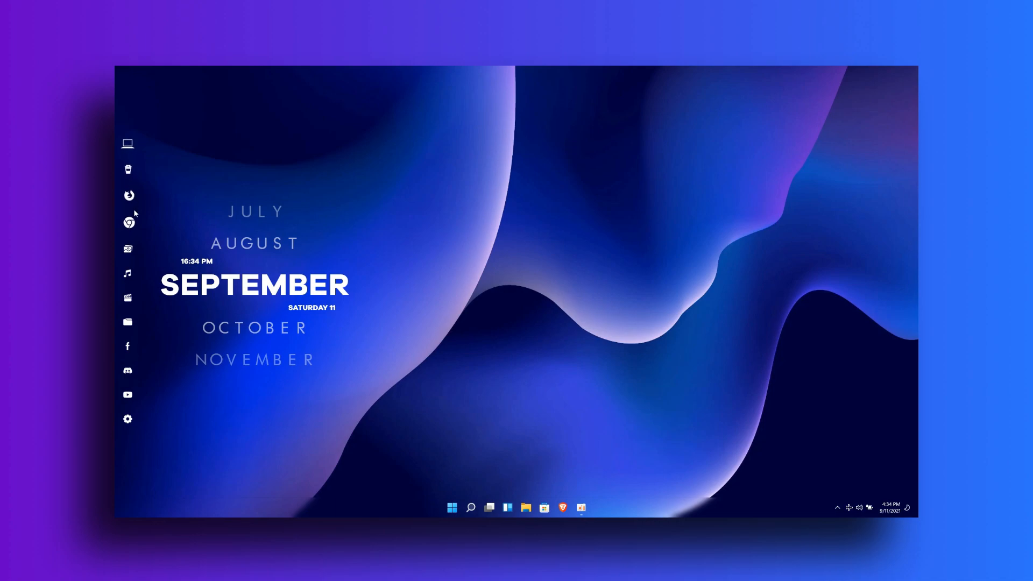
Step: Browse the themed File Explorer through This PC, Quick access, Libraries and Local Disk (C:), and close the window
{"action": "left_click", "coordinate": [134, 152]}
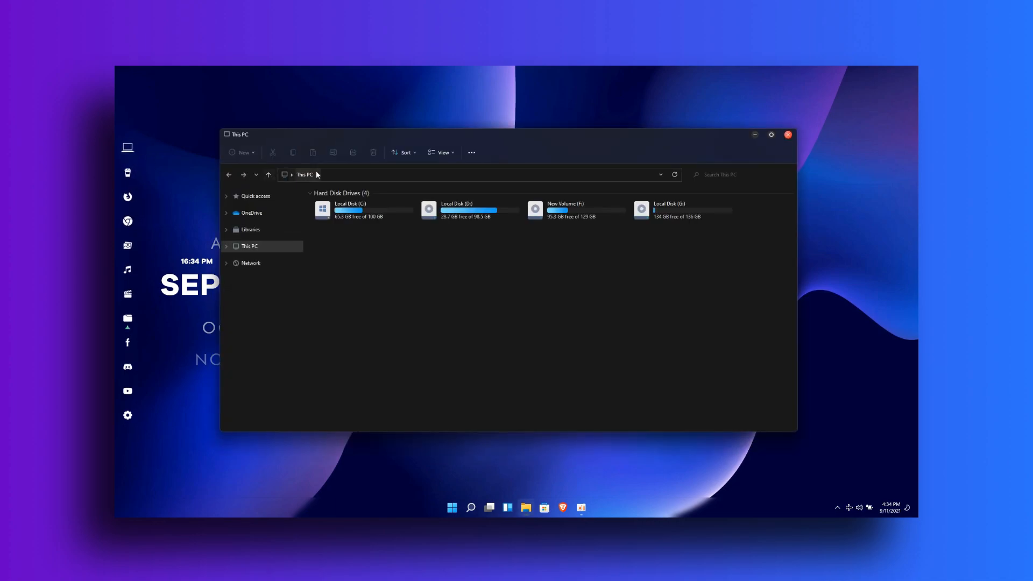
{"action": "mouse_move", "coordinate": [343, 140]}
{"action": "left_mouse_down"}
{"action": "mouse_move", "coordinate": [337, 169]}
{"action": "mouse_move", "coordinate": [337, 146]}
{"action": "mouse_move", "coordinate": [357, 148]}
{"action": "left_mouse_up"}
{"action": "left_click", "coordinate": [277, 203]}
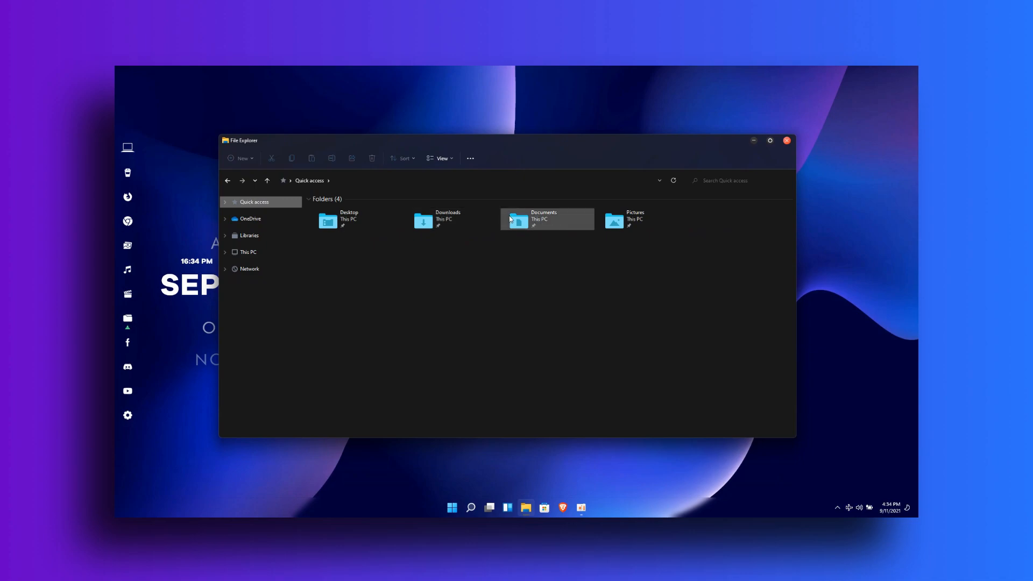
{"action": "left_click", "coordinate": [272, 235]}
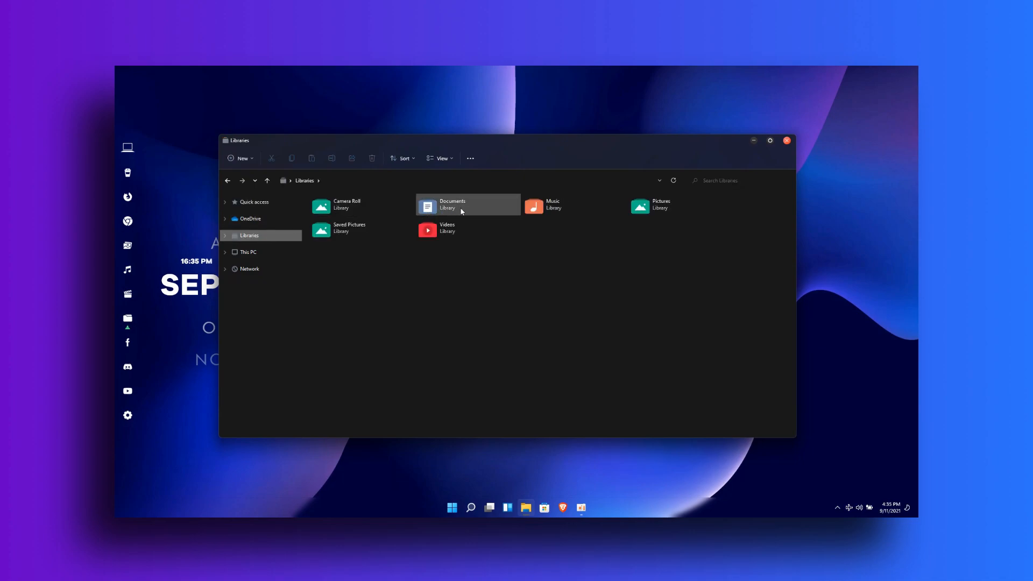
{"action": "left_click", "coordinate": [267, 253]}
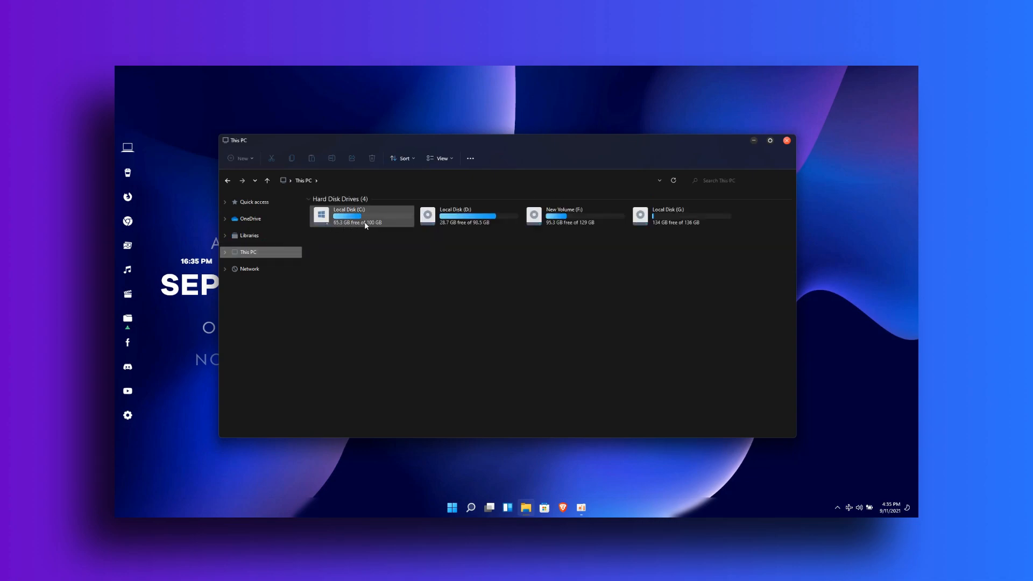
{"action": "double_click", "coordinate": [399, 221]}
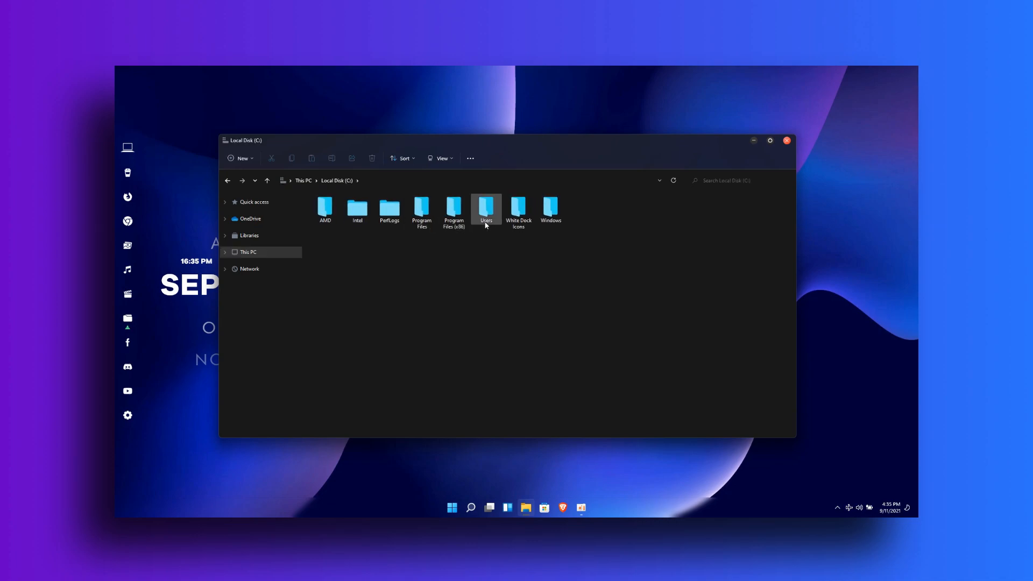
{"action": "left_click", "coordinate": [786, 141]}
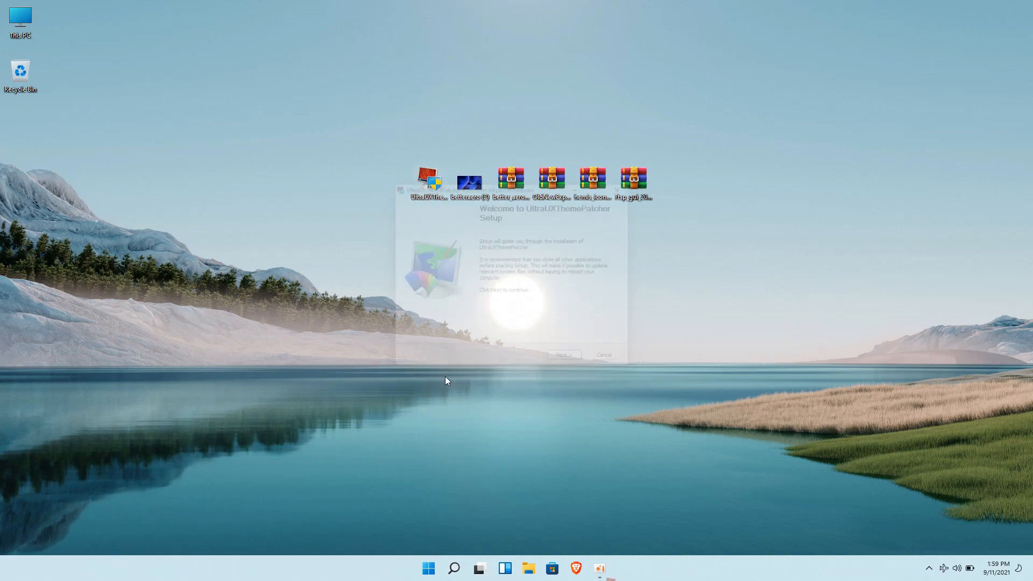
Step: Install UltraUXThemePatcher 4.2.0, accepting its license terms and completing the setup wizard
{"action": "left_click", "coordinate": [563, 369]}
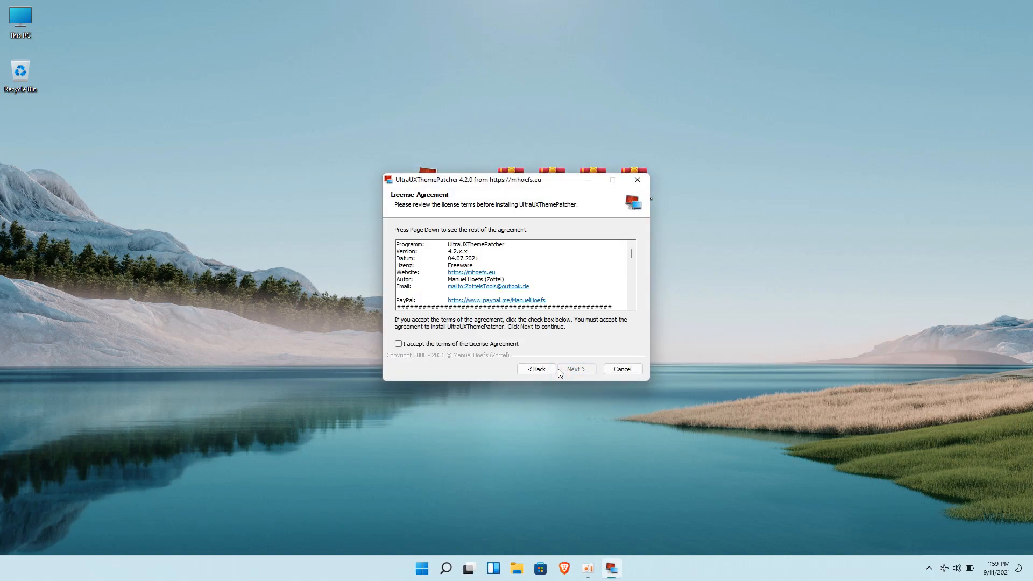
{"action": "left_click", "coordinate": [509, 343]}
{"action": "left_click", "coordinate": [576, 369]}
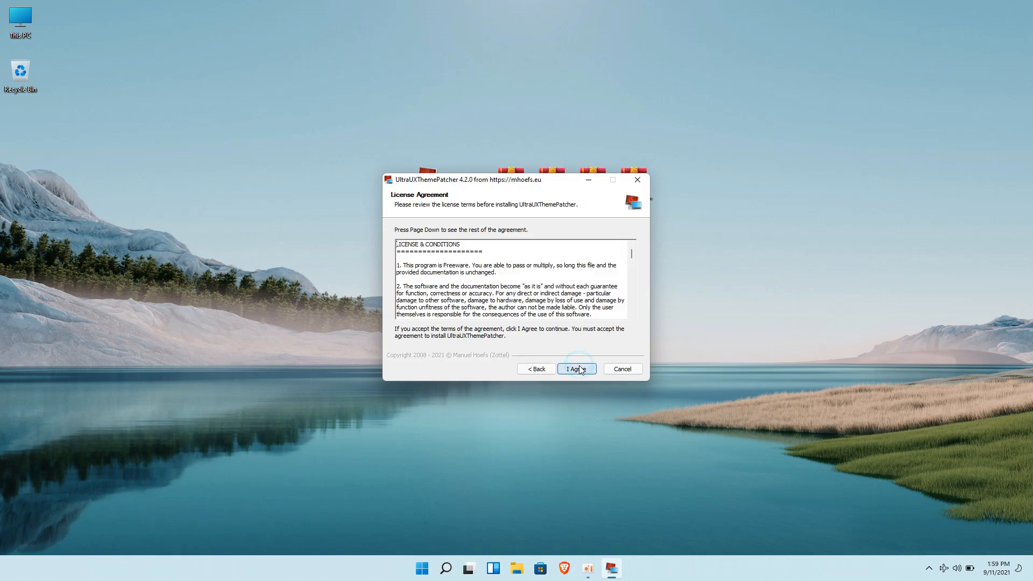
{"action": "left_click", "coordinate": [577, 369]}
{"action": "left_click", "coordinate": [578, 369]}
{"action": "left_click", "coordinate": [581, 369]}
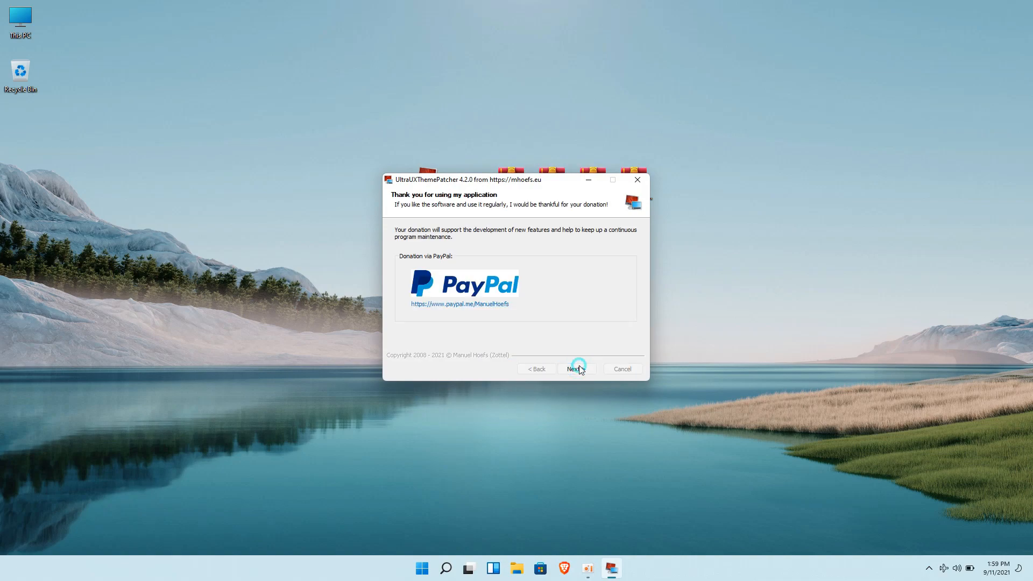
{"action": "left_click", "coordinate": [580, 370]}
{"action": "left_click", "coordinate": [581, 369]}
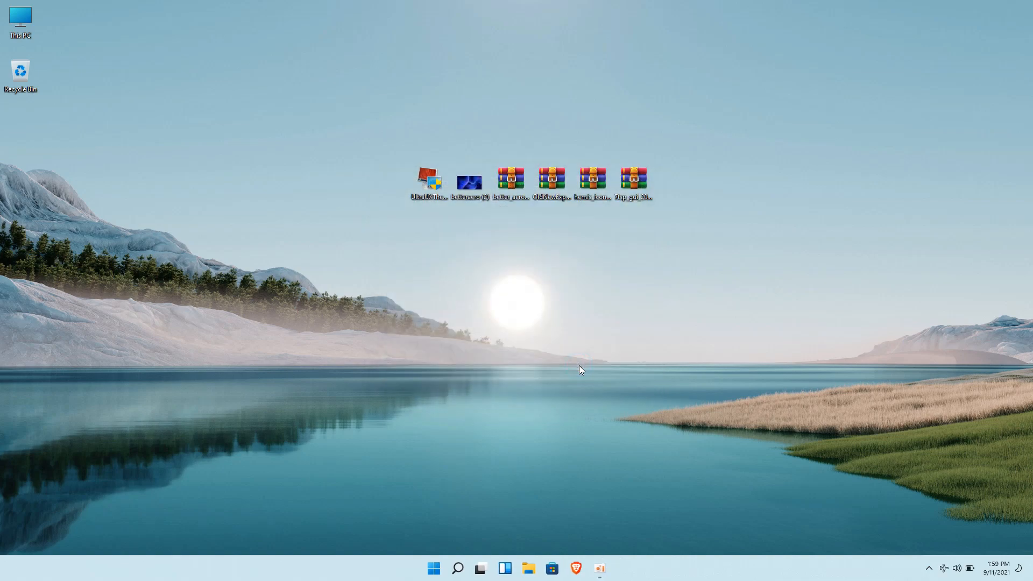
Step: Set the betteraero image on the desktop as the desktop background
{"action": "right_click", "coordinate": [478, 187]}
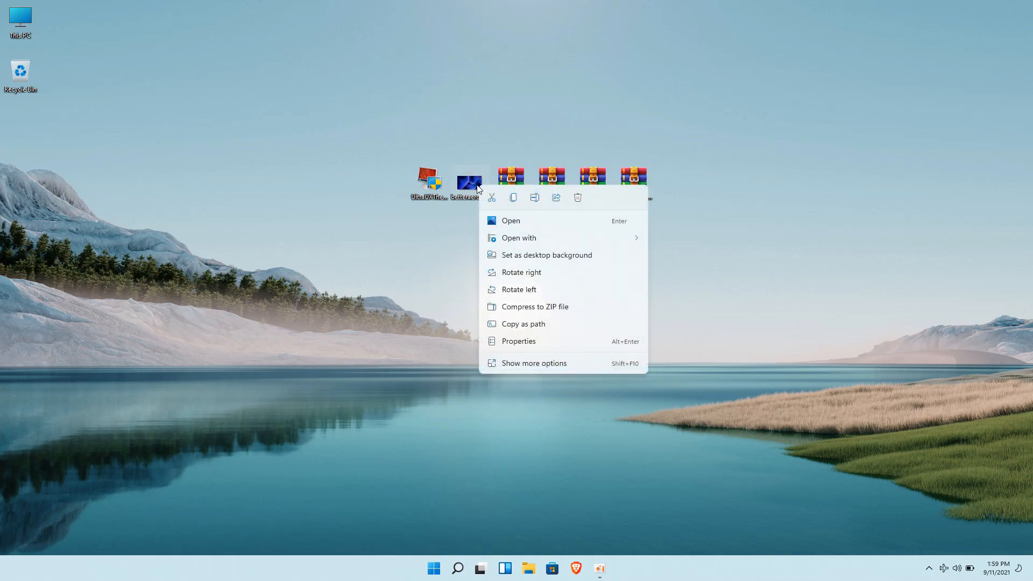
{"action": "left_click", "coordinate": [505, 254]}
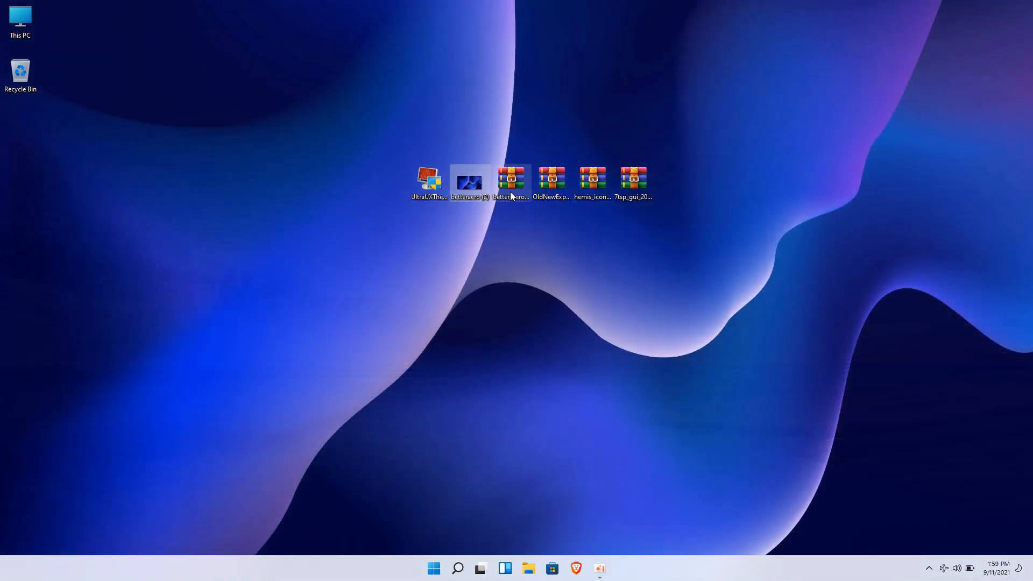
Step: Extract the better_aero archive to its own folder on the desktop, showing the extracted files when complete
{"action": "right_click", "coordinate": [512, 184]}
{"action": "left_click", "coordinate": [530, 254]}
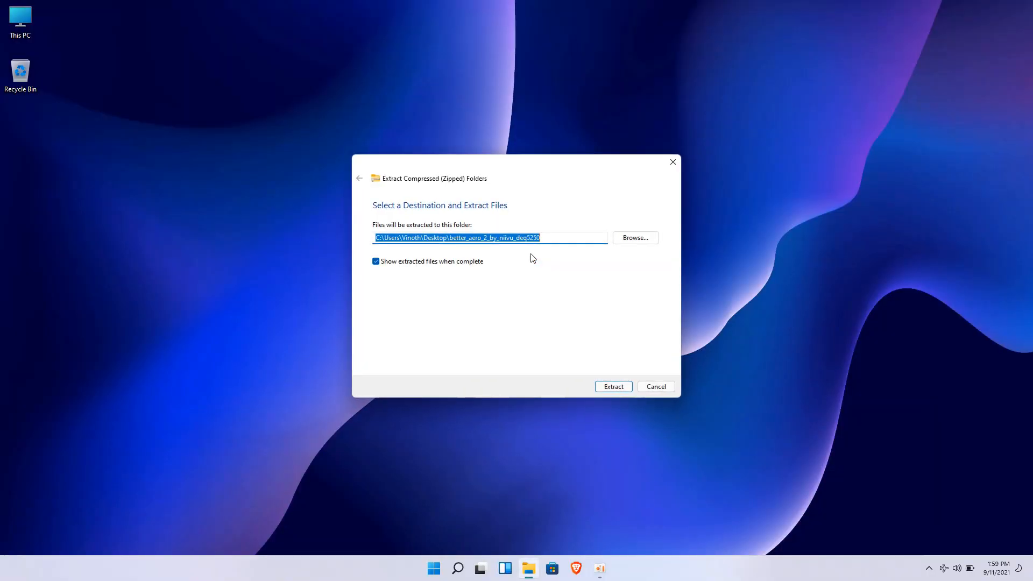
{"action": "left_click", "coordinate": [614, 387]}
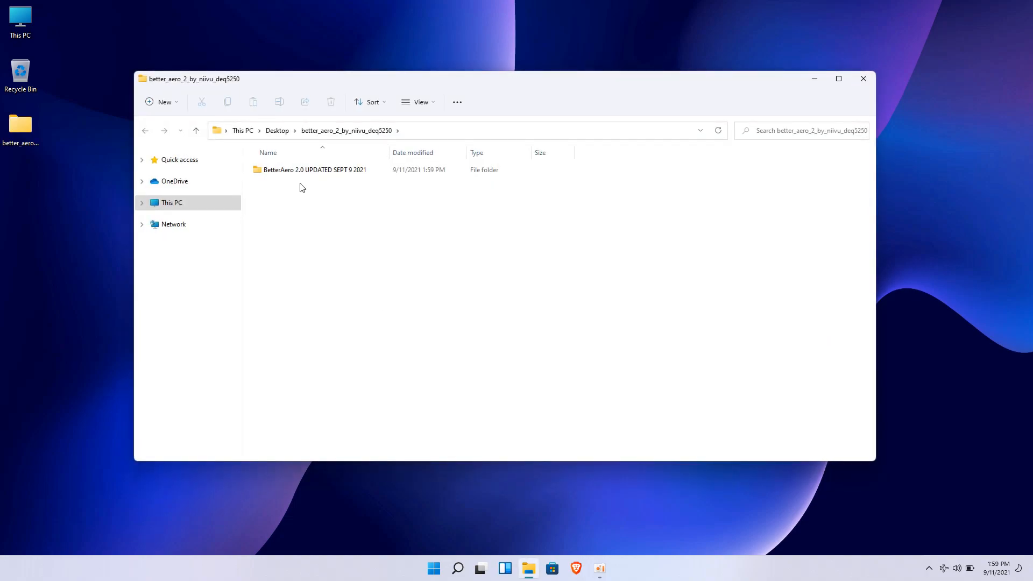
Step: Copy everything in the Windows Themes folder inside the extracted BetterAero 2.0 UPDATED SEPT 9 2021 folder
{"action": "double_click", "coordinate": [299, 171]}
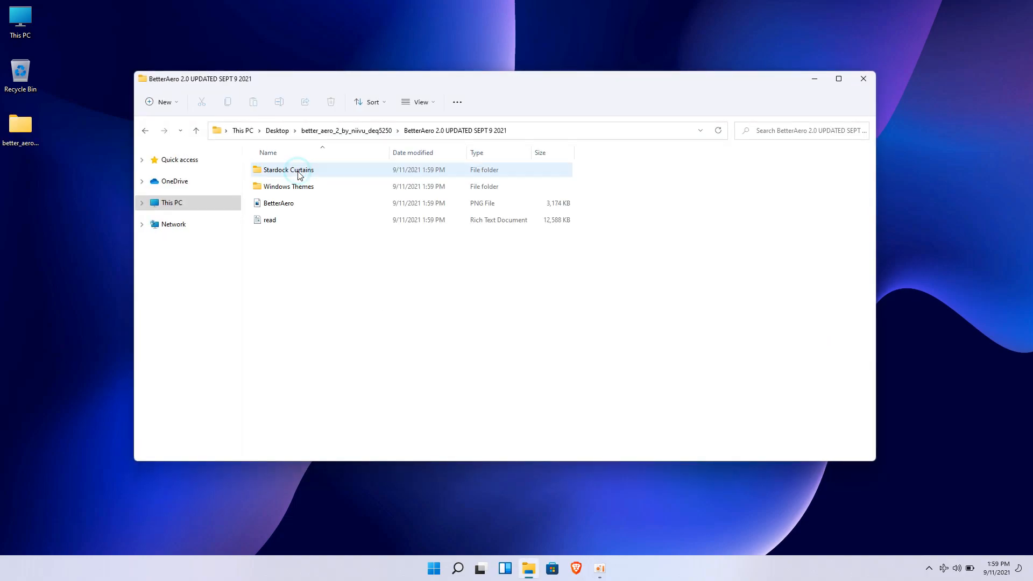
{"action": "double_click", "coordinate": [302, 188]}
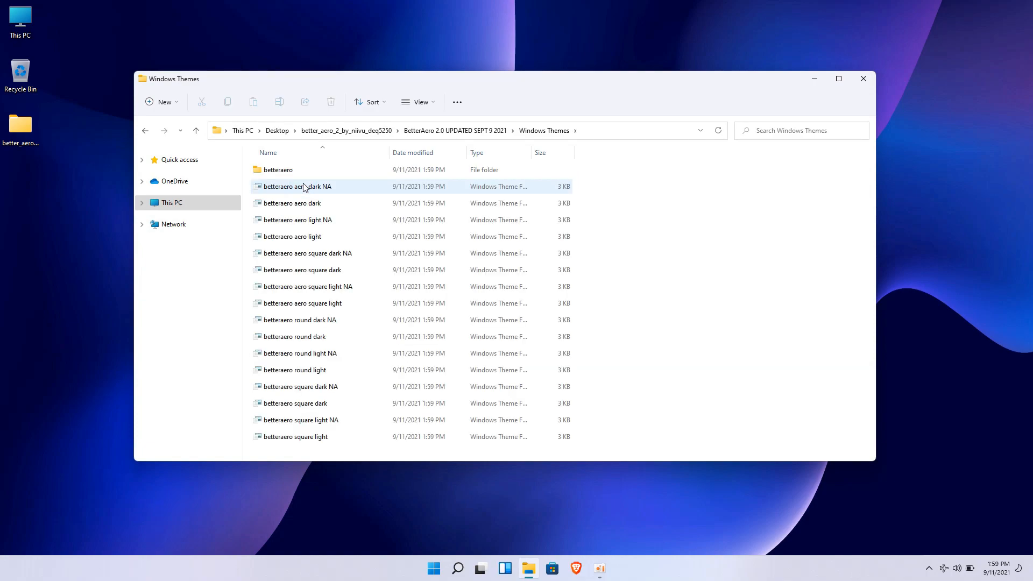
{"action": "key", "text": "ctrl+a"}
{"action": "right_click", "coordinate": [317, 269]}
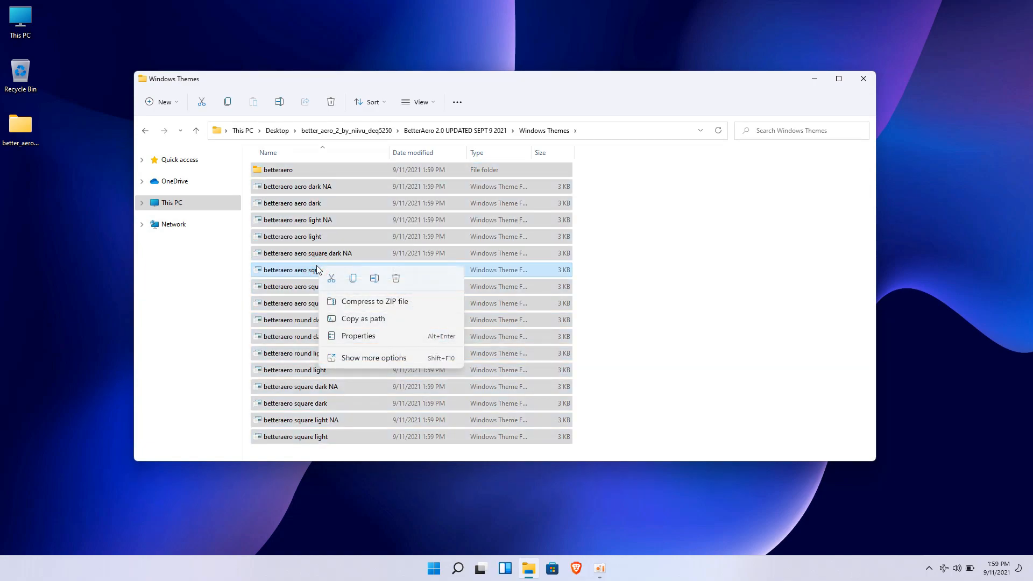
{"action": "left_click", "coordinate": [352, 278]}
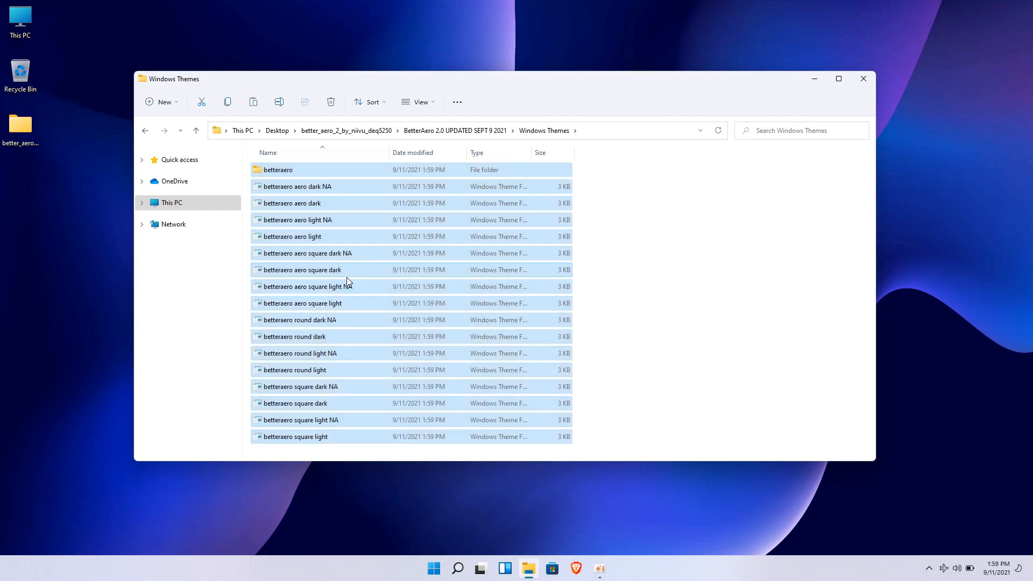
Step: Paste the copied theme files into C:\Windows\Resources\Themes, granting administrator permission for all items, and close the folder window
{"action": "left_click", "coordinate": [224, 206]}
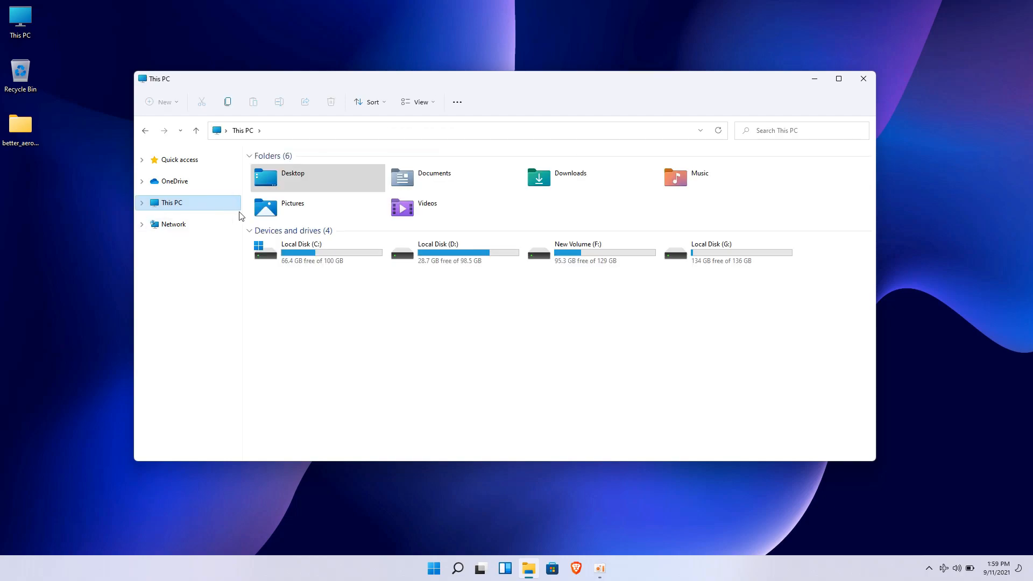
{"action": "double_click", "coordinate": [316, 253]}
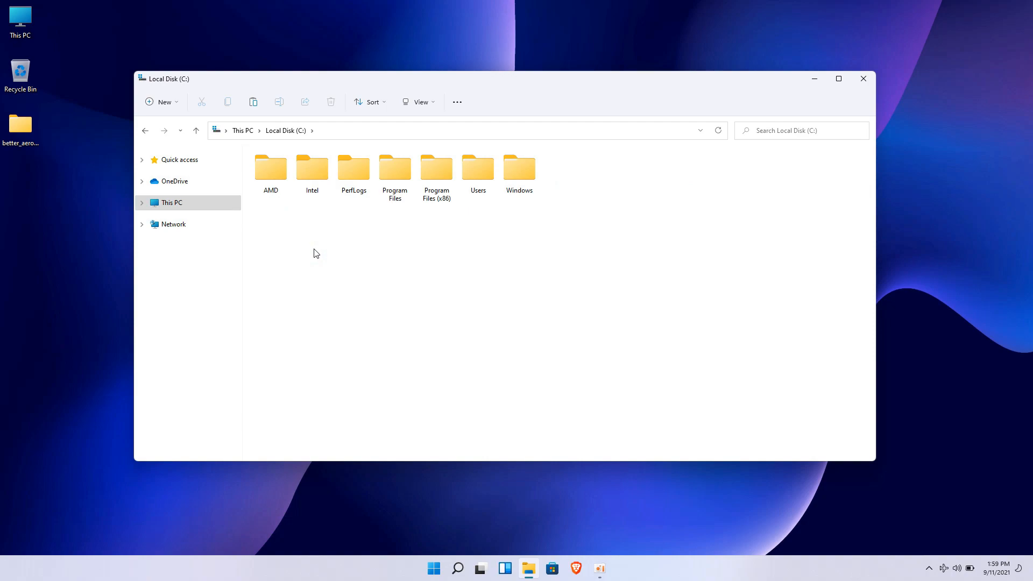
{"action": "double_click", "coordinate": [515, 174]}
{"action": "scroll", "coordinate": [516, 178], "scroll_direction": "down", "scroll_amount": 12}
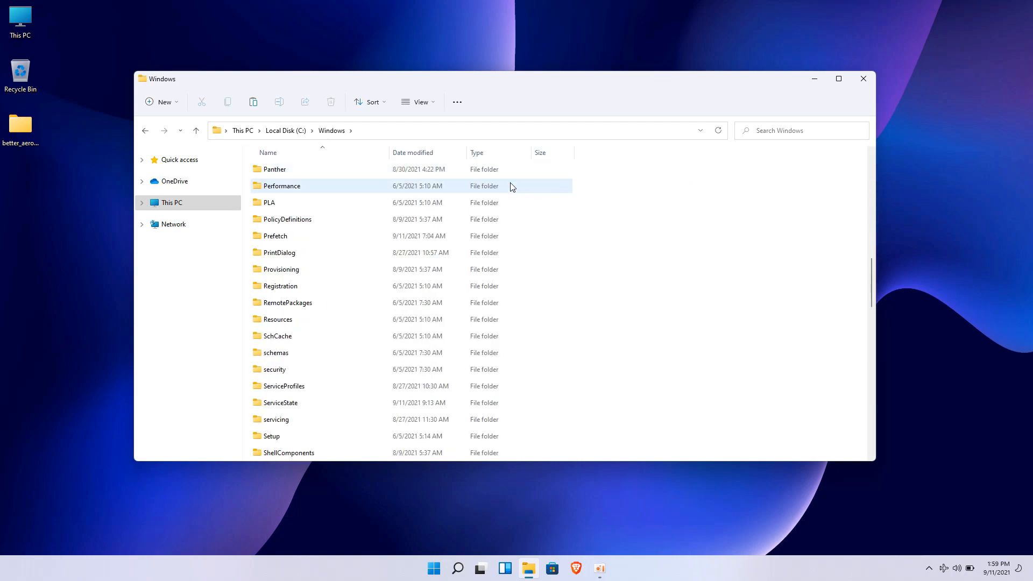
{"action": "double_click", "coordinate": [304, 320]}
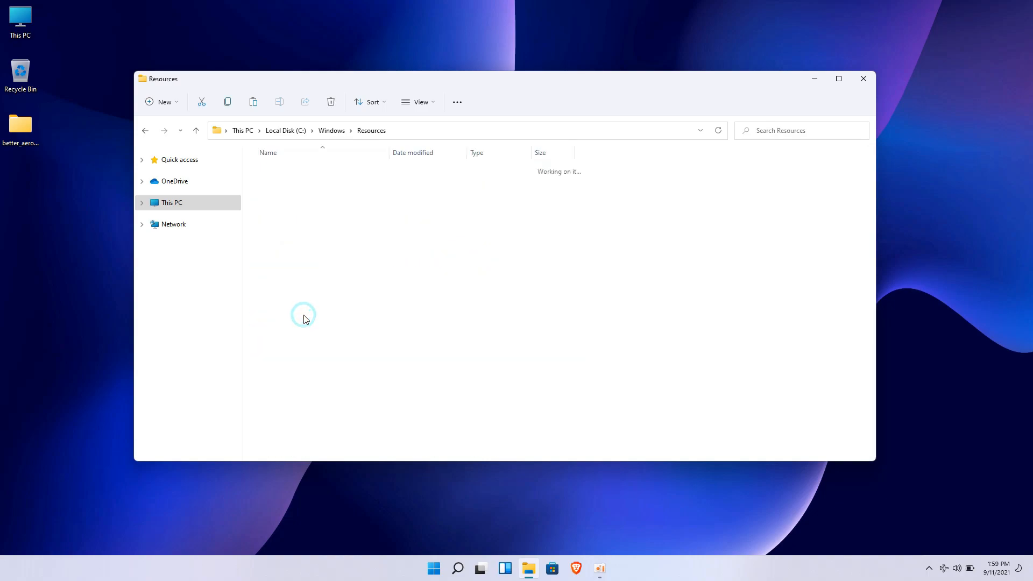
{"action": "double_click", "coordinate": [272, 187]}
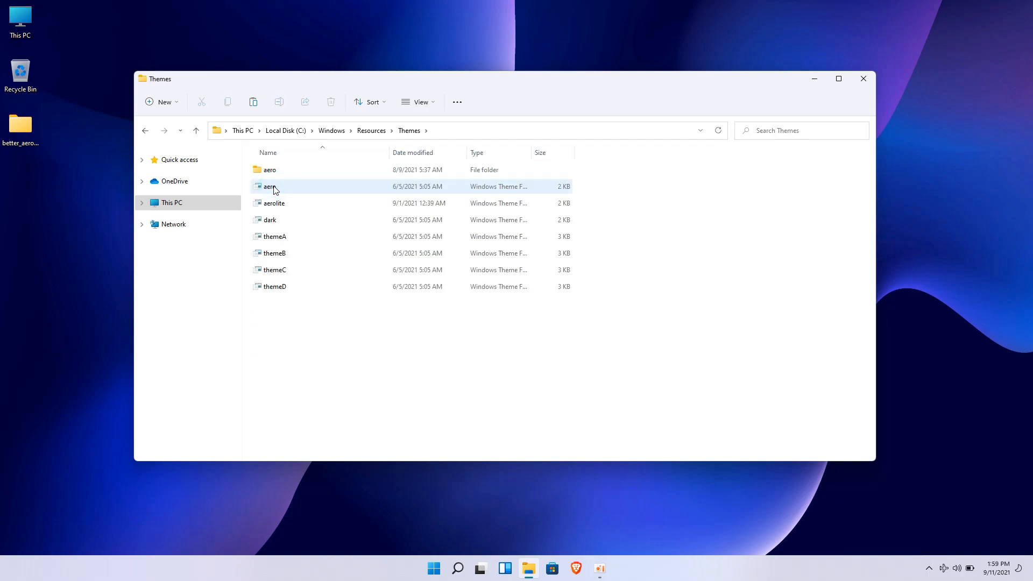
{"action": "right_click", "coordinate": [414, 319]}
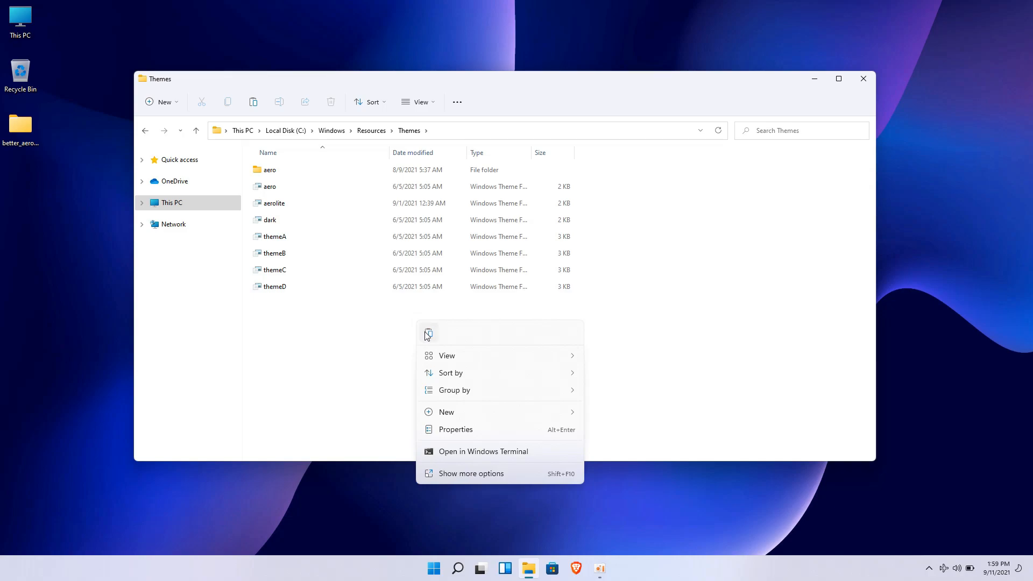
{"action": "left_click", "coordinate": [428, 335]}
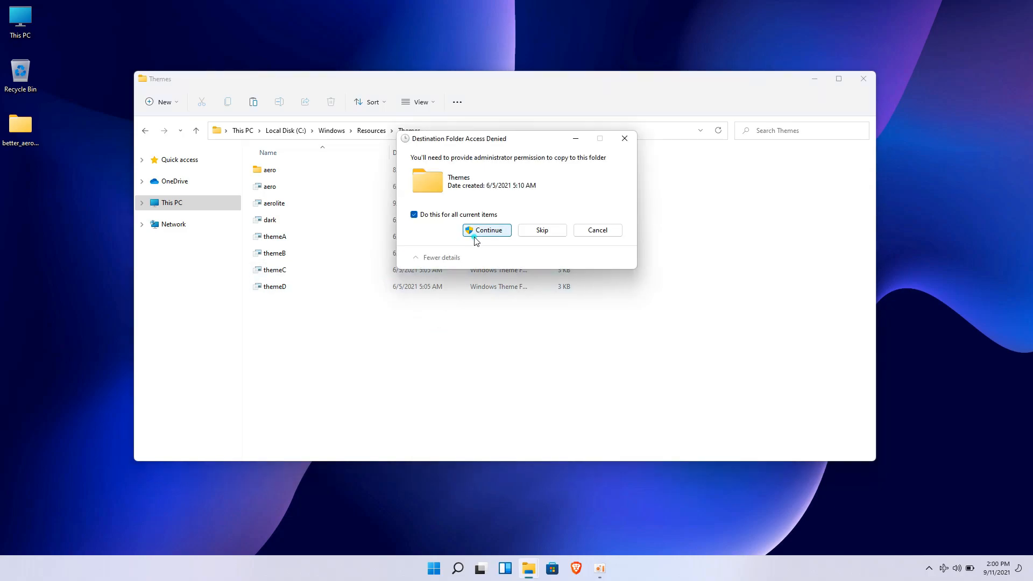
{"action": "left_click", "coordinate": [474, 233]}
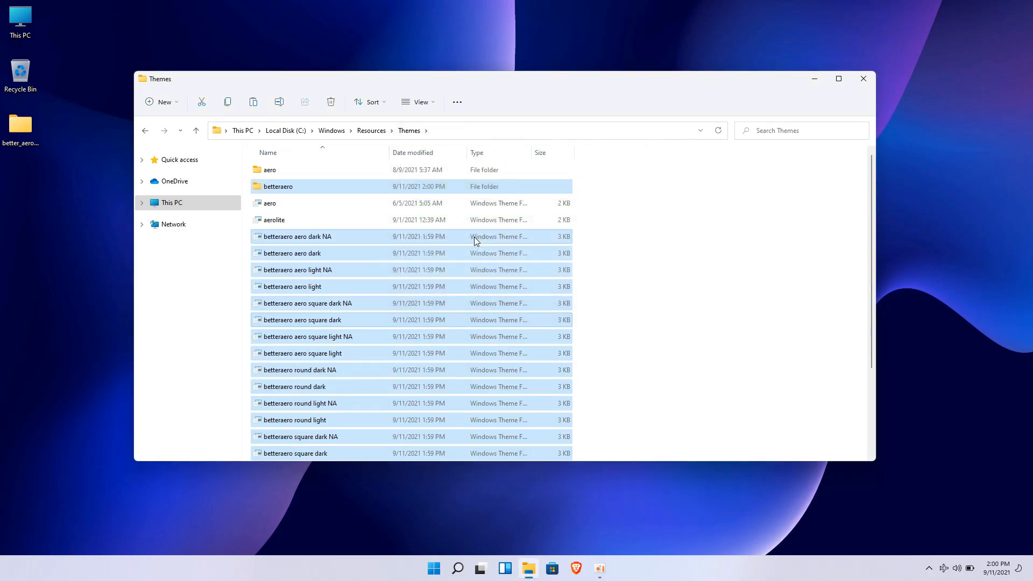
{"action": "left_click", "coordinate": [859, 81]}
Step: Apply the betteraero aero round dark theme in the Personalization settings and close Settings
{"action": "right_click", "coordinate": [865, 82]}
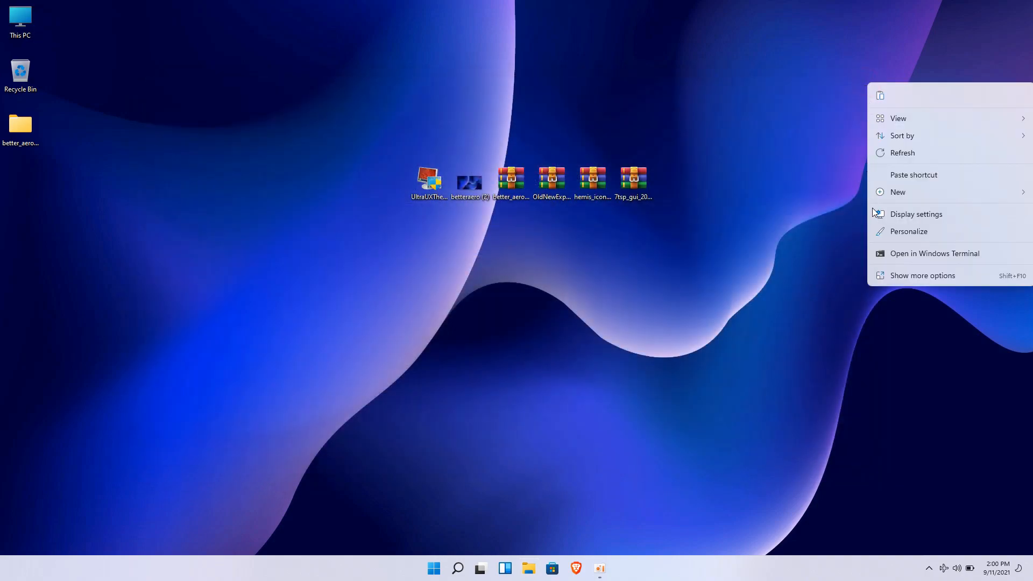
{"action": "left_click", "coordinate": [877, 232]}
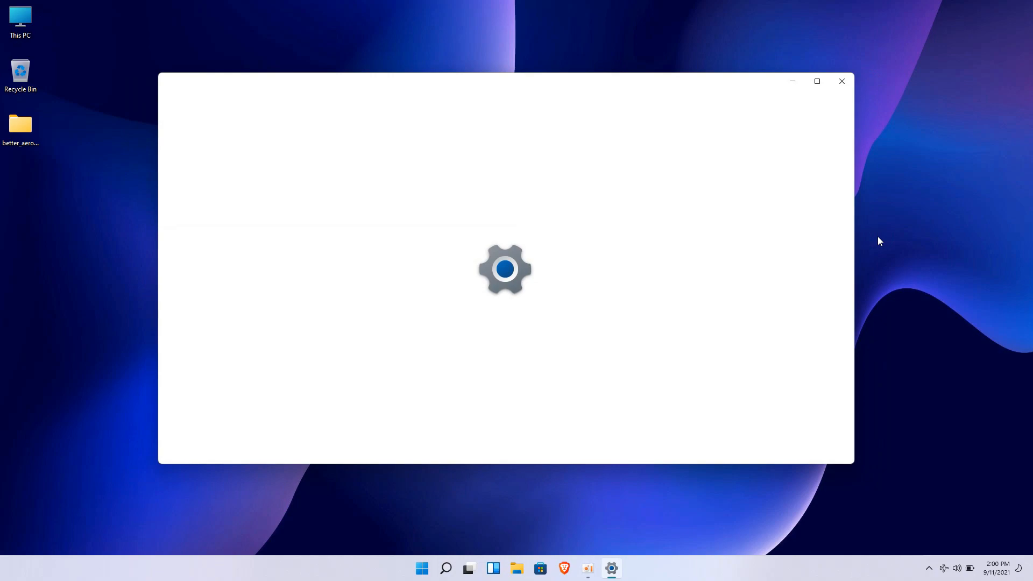
{"action": "scroll", "coordinate": [519, 267], "scroll_direction": "down", "scroll_amount": 1}
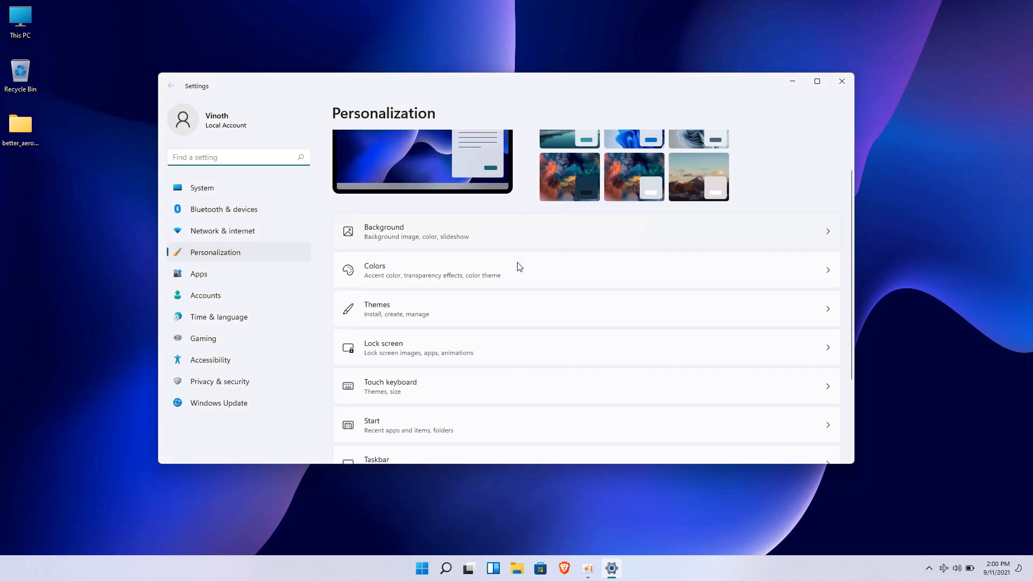
{"action": "left_click", "coordinate": [461, 306]}
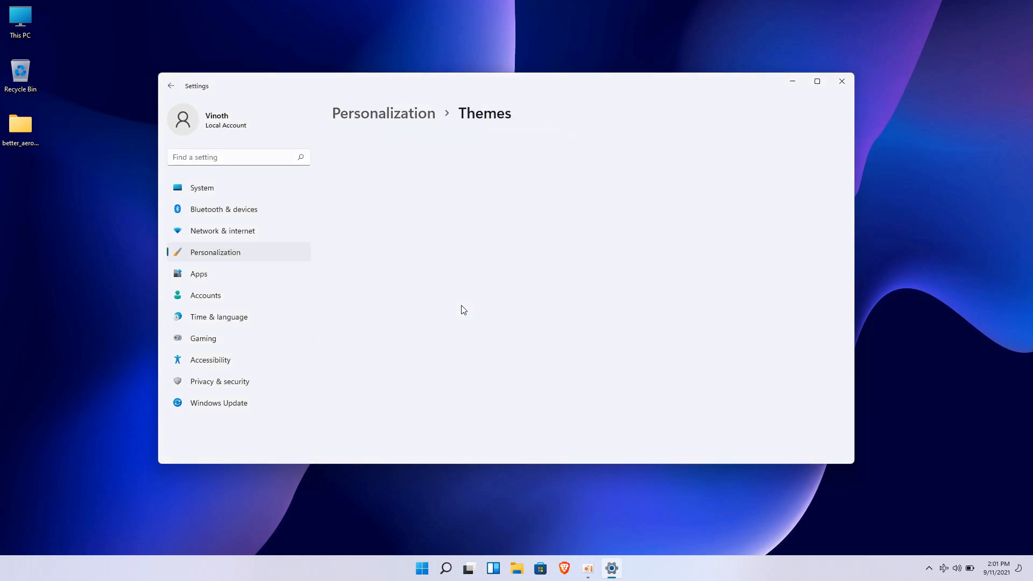
{"action": "scroll", "coordinate": [461, 306], "scroll_direction": "down", "scroll_amount": 2}
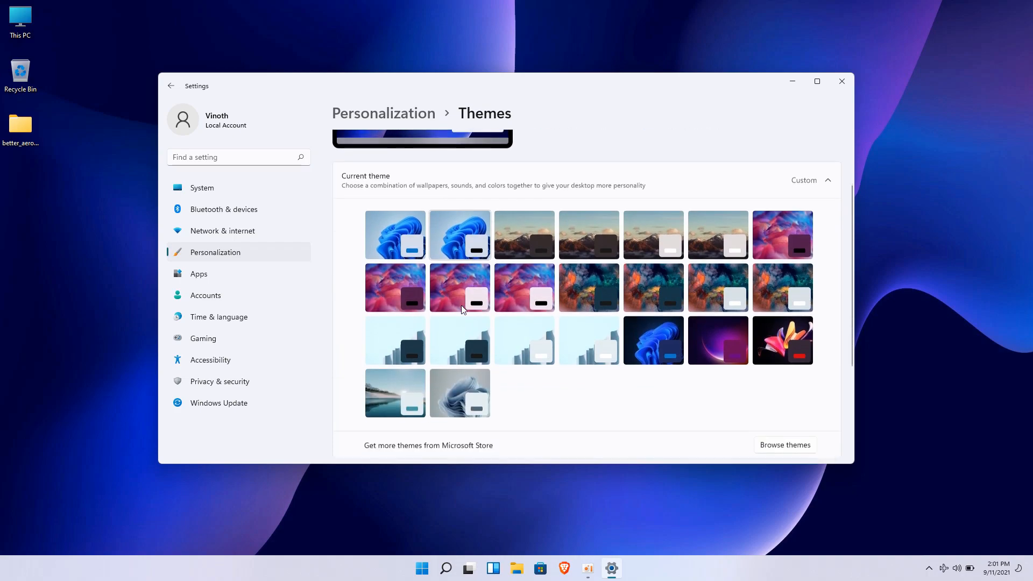
{"action": "scroll", "coordinate": [461, 306], "scroll_direction": "down", "scroll_amount": 1}
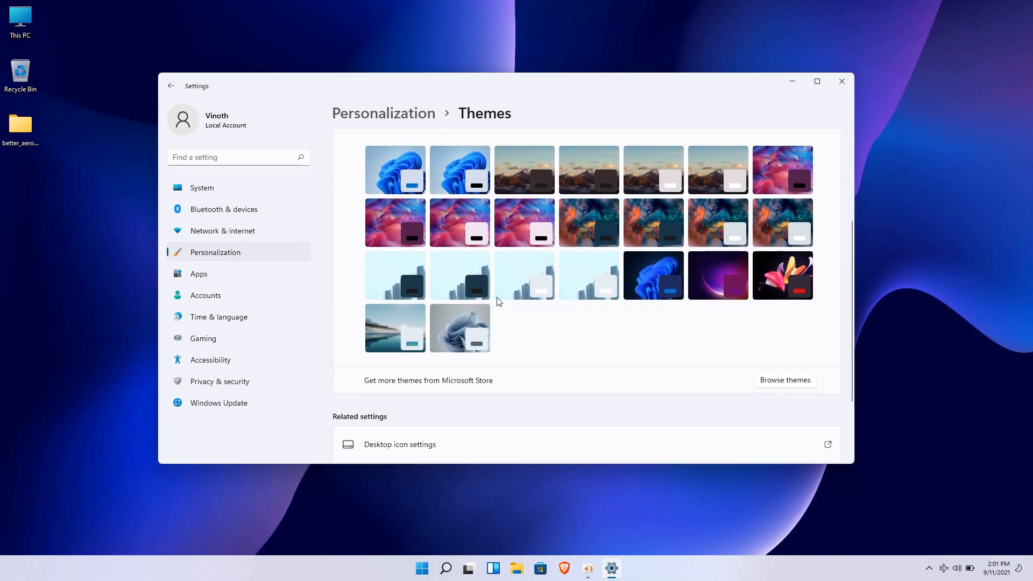
{"action": "left_click", "coordinate": [654, 219]}
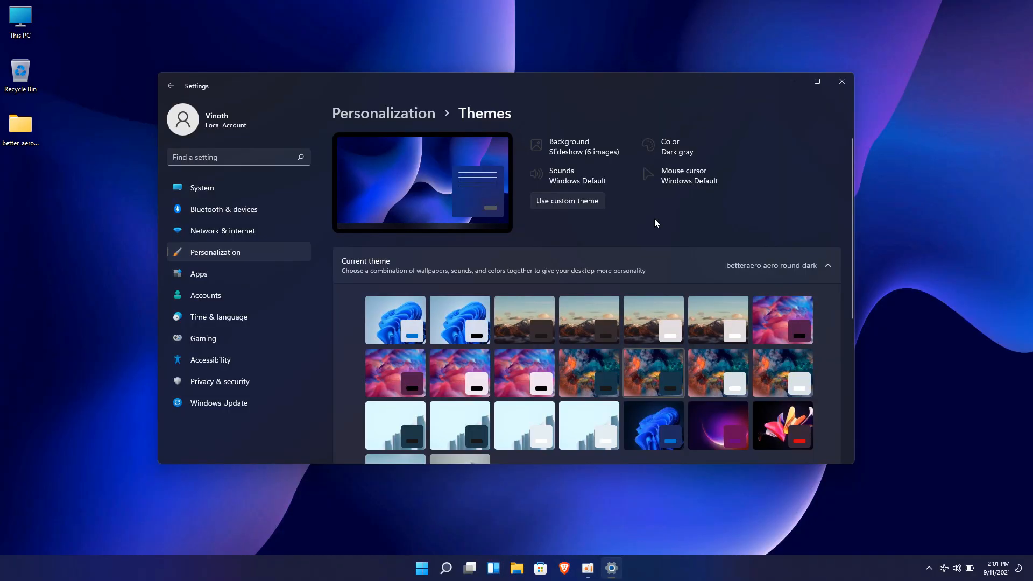
{"action": "left_click", "coordinate": [843, 83]}
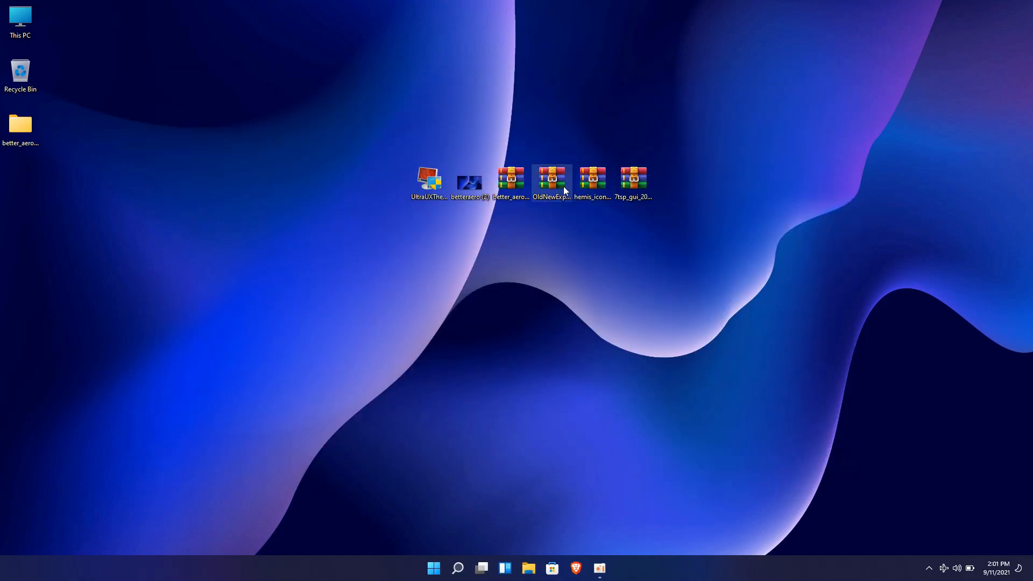
Step: Extract the OldNewExplorer archive with WinRAR to its own OldNewExplorer folder on the desktop
{"action": "right_click", "coordinate": [564, 186]}
{"action": "left_click", "coordinate": [586, 312]}
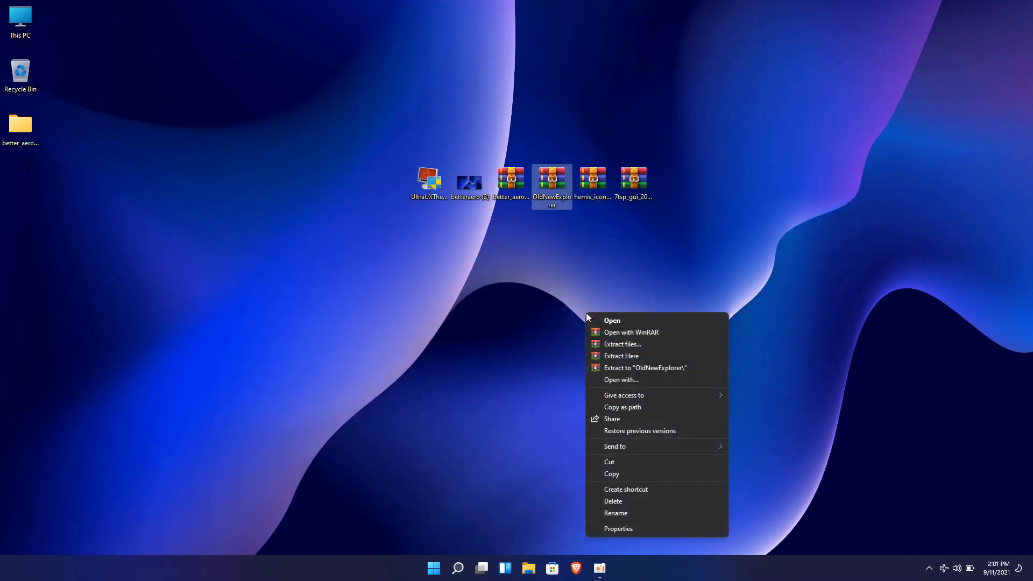
{"action": "left_click", "coordinate": [603, 345]}
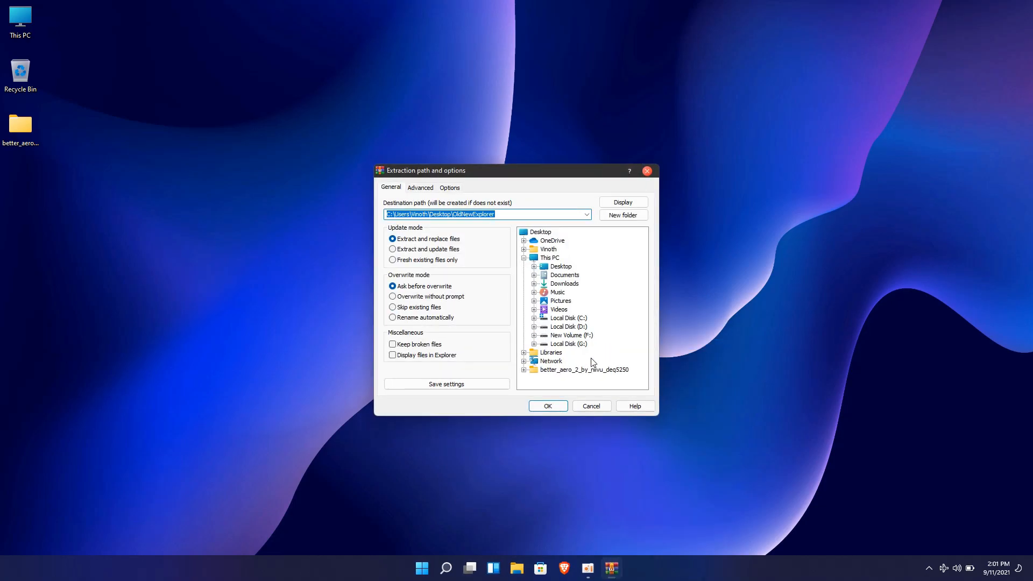
{"action": "left_click", "coordinate": [553, 408]}
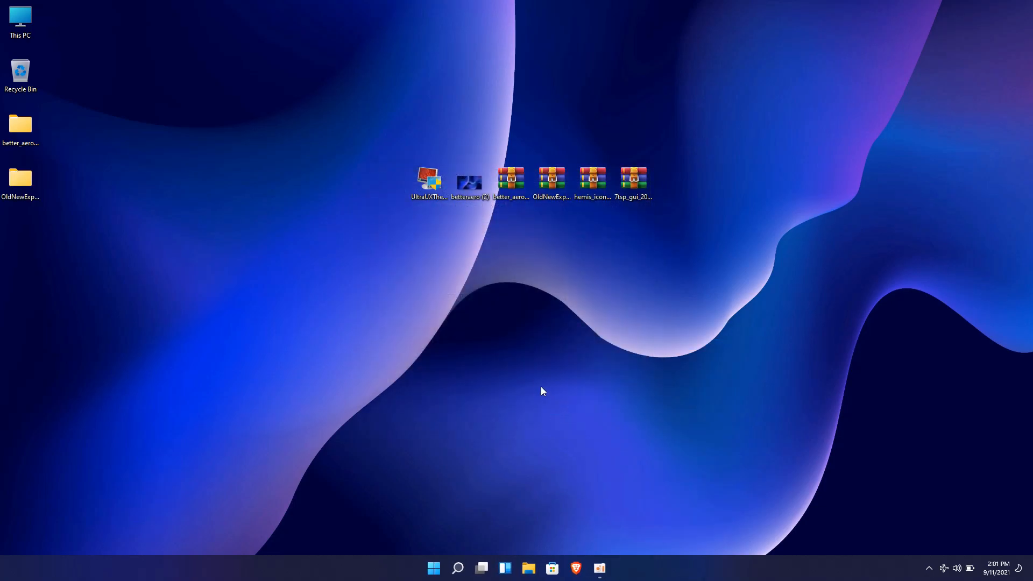
Step: Install the OldNewExplorer shell extension with classical drive grouping and libraries instead of folders in This PC enabled, and close its windows
{"action": "double_click", "coordinate": [29, 184]}
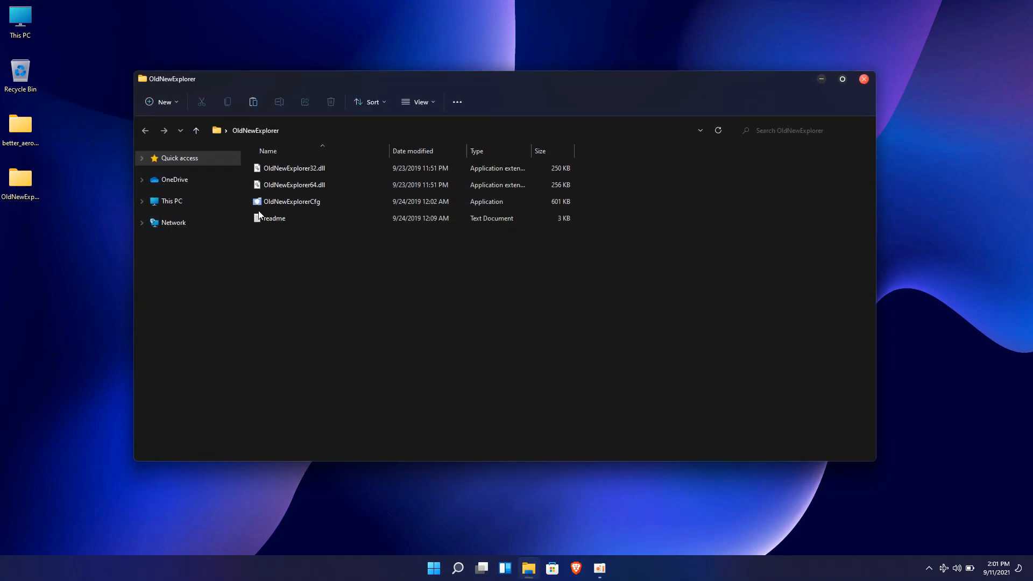
{"action": "double_click", "coordinate": [298, 199]}
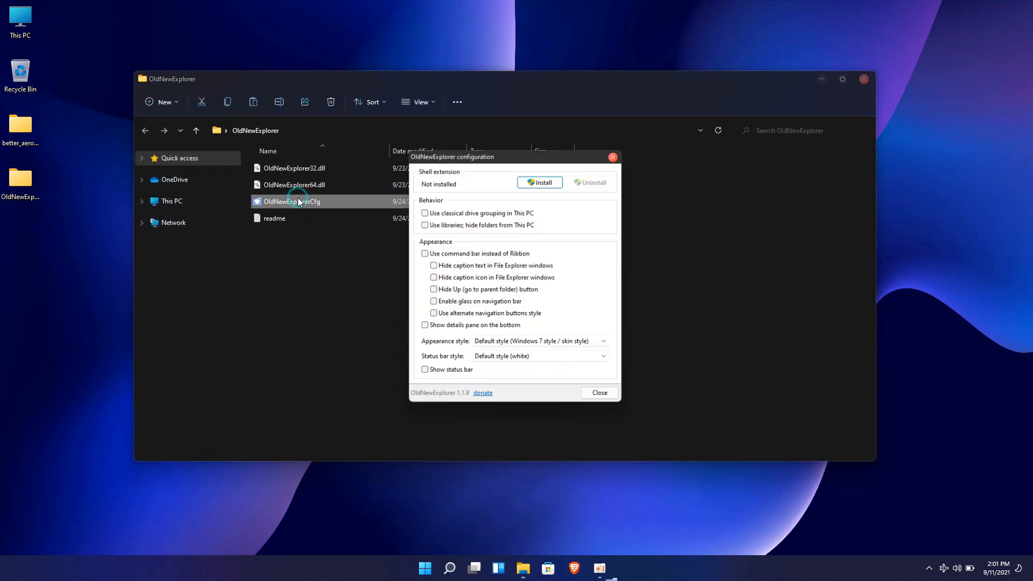
{"action": "left_click", "coordinate": [422, 211]}
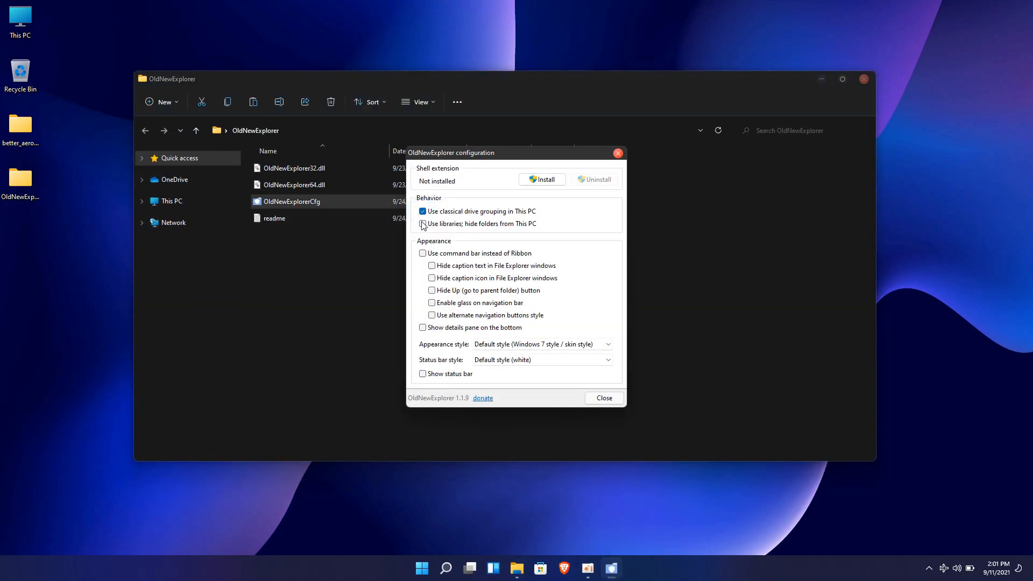
{"action": "left_click", "coordinate": [423, 223]}
{"action": "left_click", "coordinate": [553, 180]}
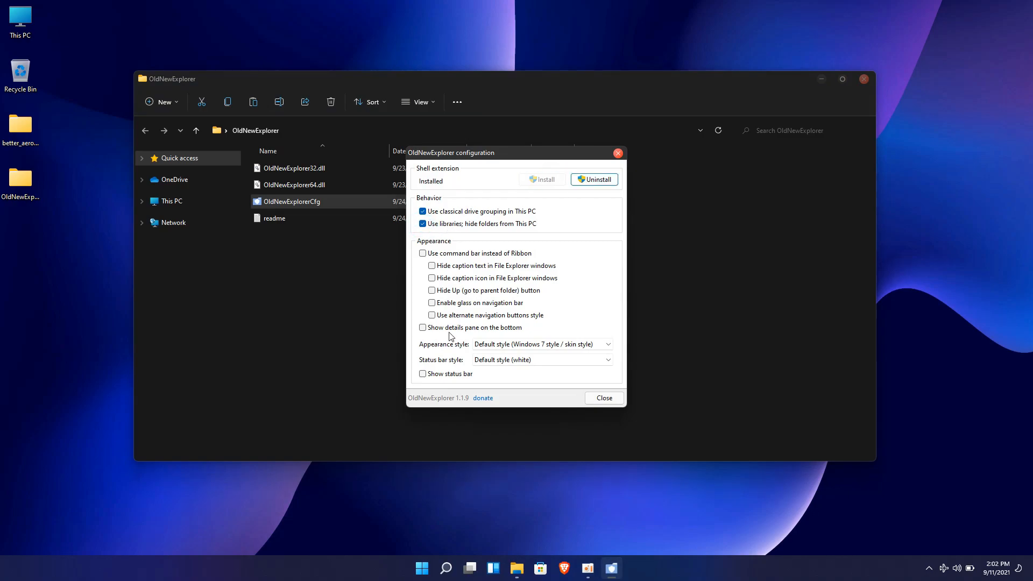
{"action": "left_click", "coordinate": [603, 397]}
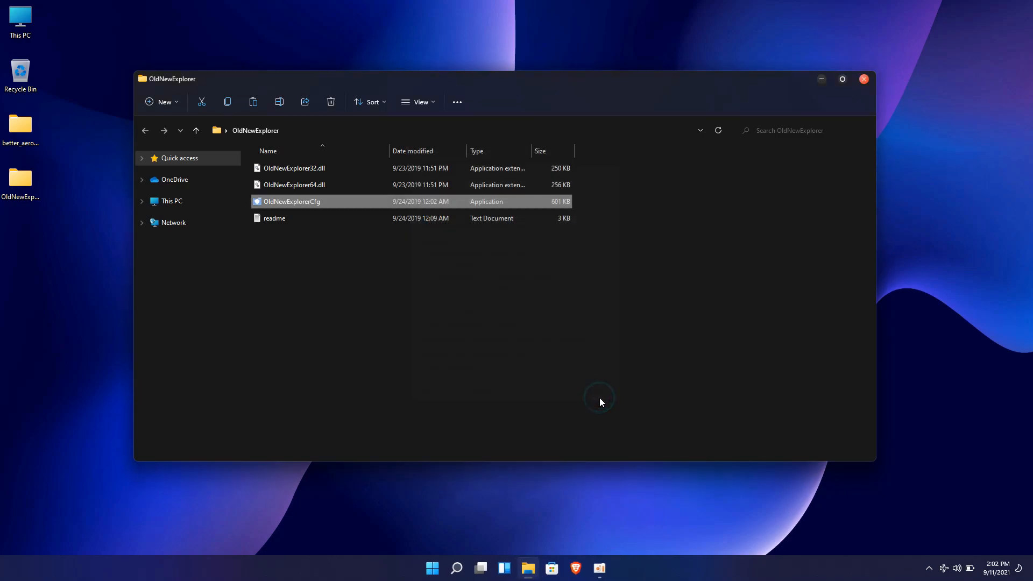
{"action": "left_click", "coordinate": [859, 81]}
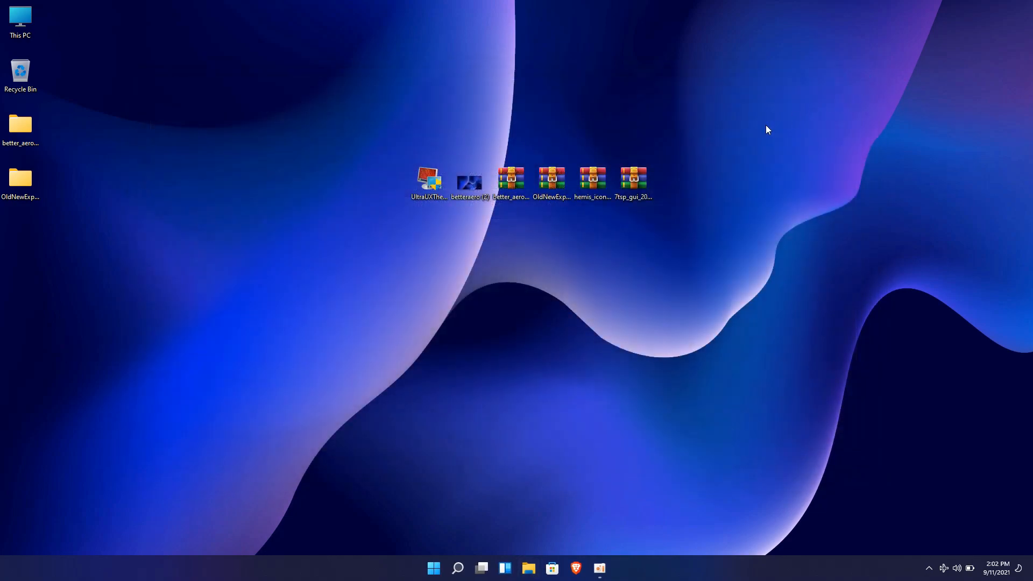
Step: Open This PC to check how the drives are grouped, and close the window
{"action": "double_click", "coordinate": [35, 21]}
{"action": "left_click_drag", "start_coordinate": [332, 83], "coordinate": [349, 81]}
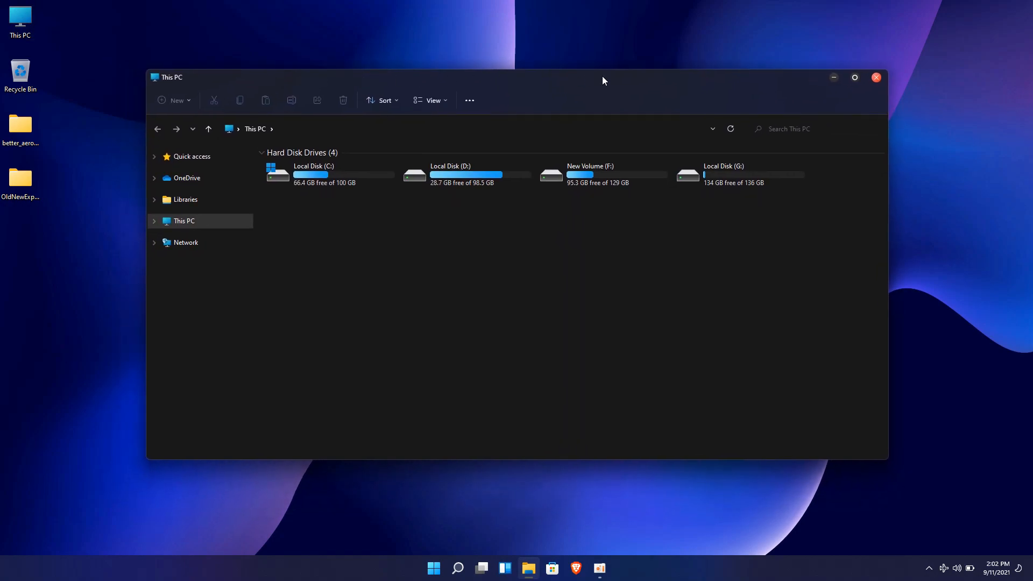
{"action": "left_click", "coordinate": [875, 79]}
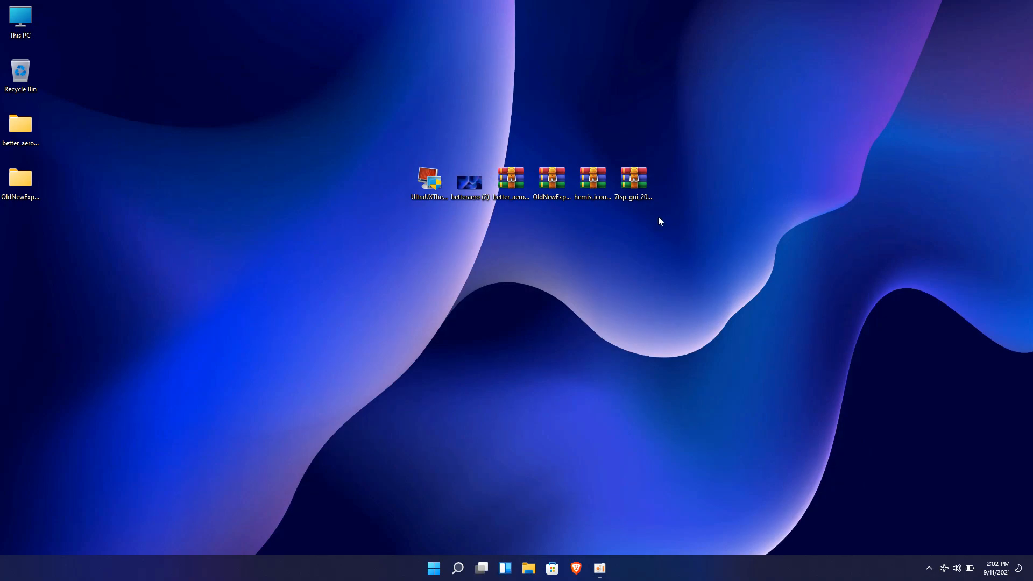
Step: Extract the hemis_icons archive to its own folder on the desktop and show the extracted files
{"action": "right_click", "coordinate": [595, 182]}
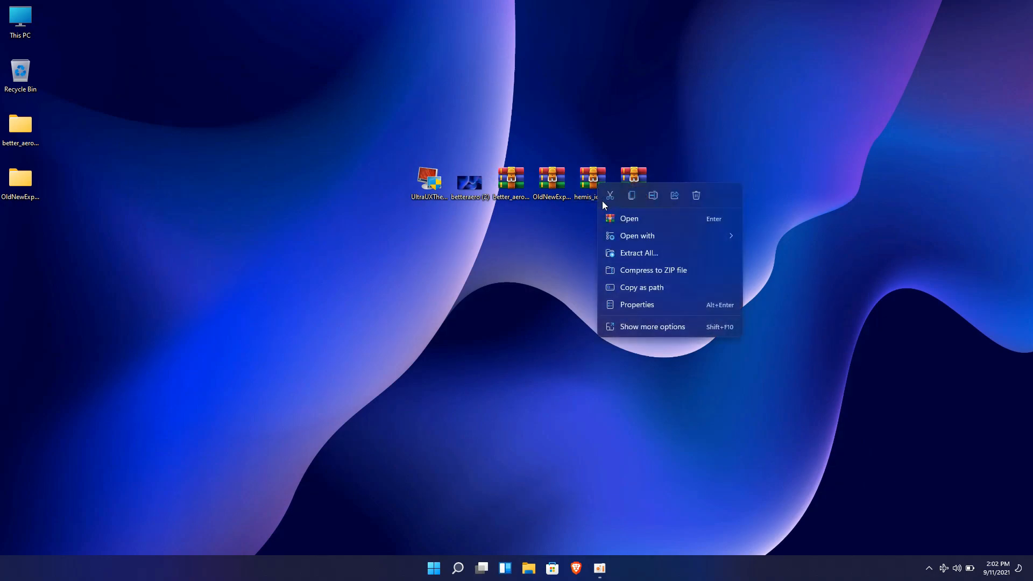
{"action": "left_click", "coordinate": [614, 251]}
{"action": "left_click", "coordinate": [613, 386]}
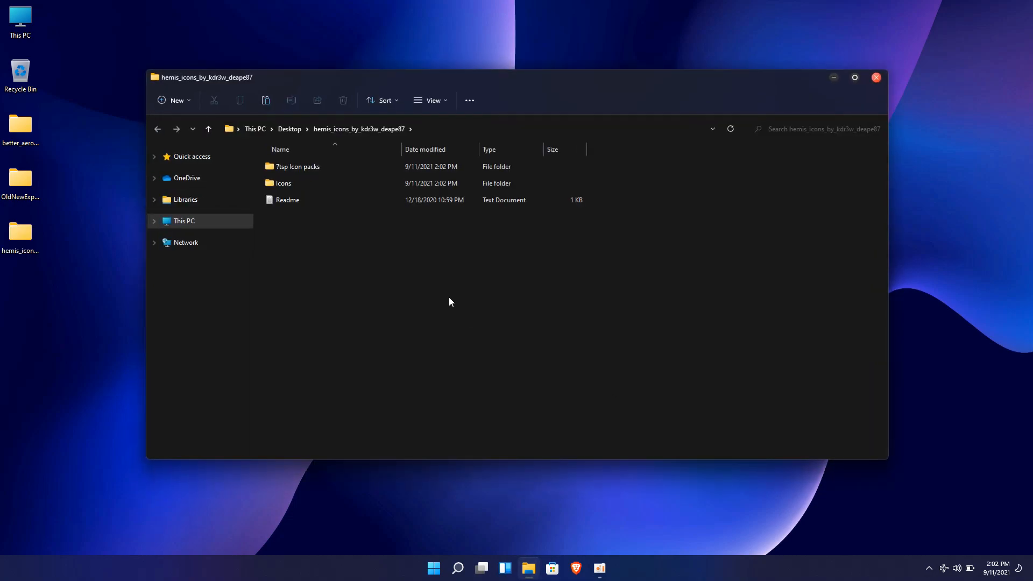
Step: Rename the blue pack in the 7tsp Icon packs folder to 7tsp hemis blue.7z, accept the extension change, and close the folder window
{"action": "double_click", "coordinate": [337, 170]}
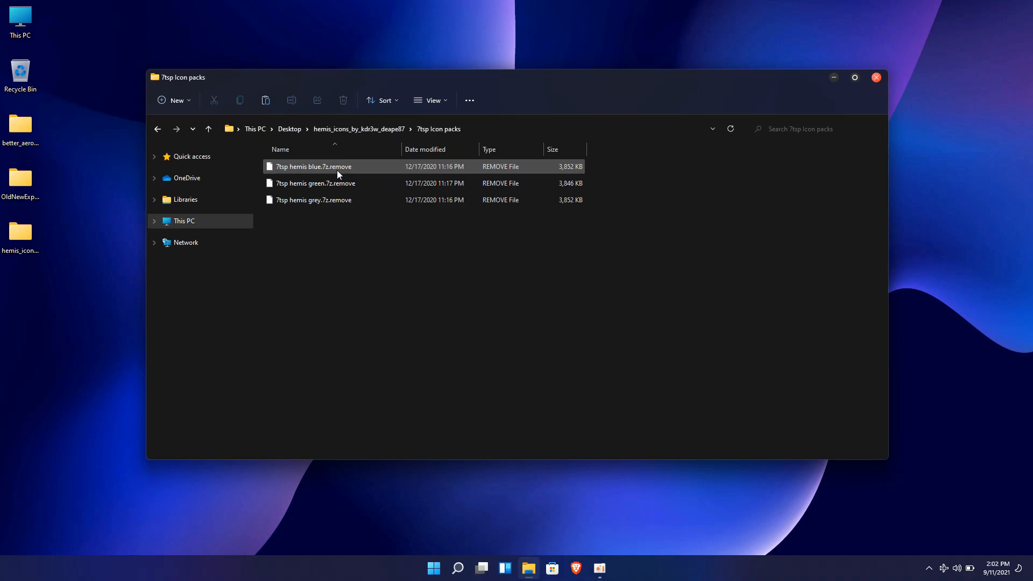
{"action": "left_click", "coordinate": [336, 169]}
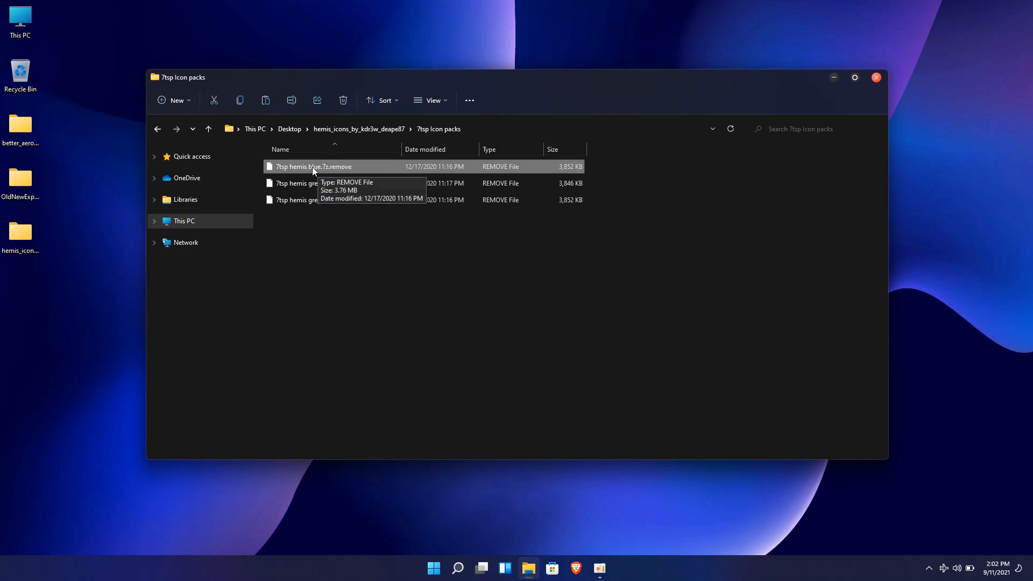
{"action": "right_click", "coordinate": [315, 171]}
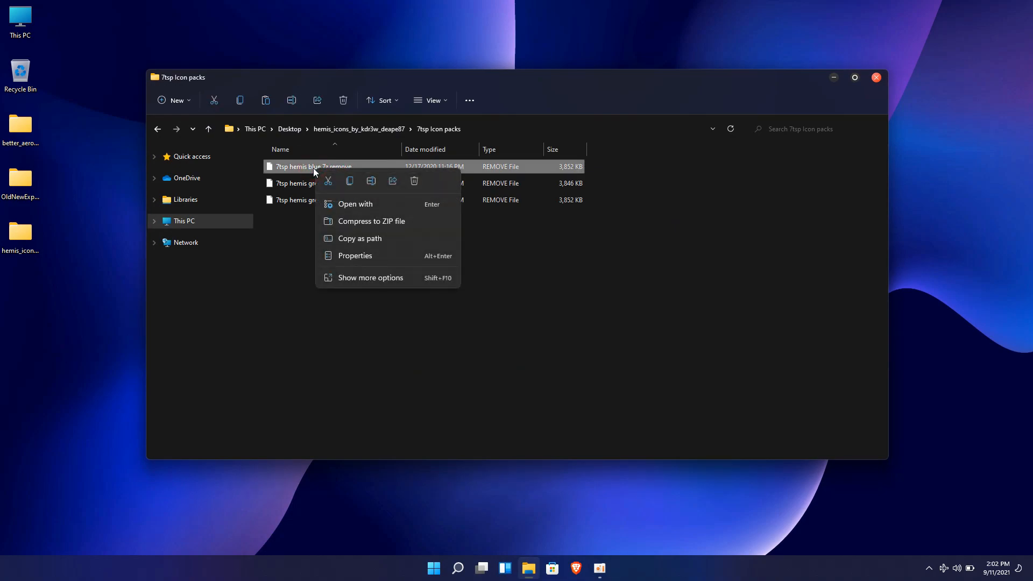
{"action": "left_click", "coordinate": [371, 181]}
{"action": "left_click", "coordinate": [352, 166]}
{"action": "key", "text": "BackSpace"}
{"action": "key", "text": "BackSpace"}
{"action": "key", "text": "BackSpace"}
{"action": "key", "text": "BackSpace"}
{"action": "key", "text": "BackSpace"}
{"action": "key", "text": "BackSpace"}
{"action": "key", "text": "BackSpace"}
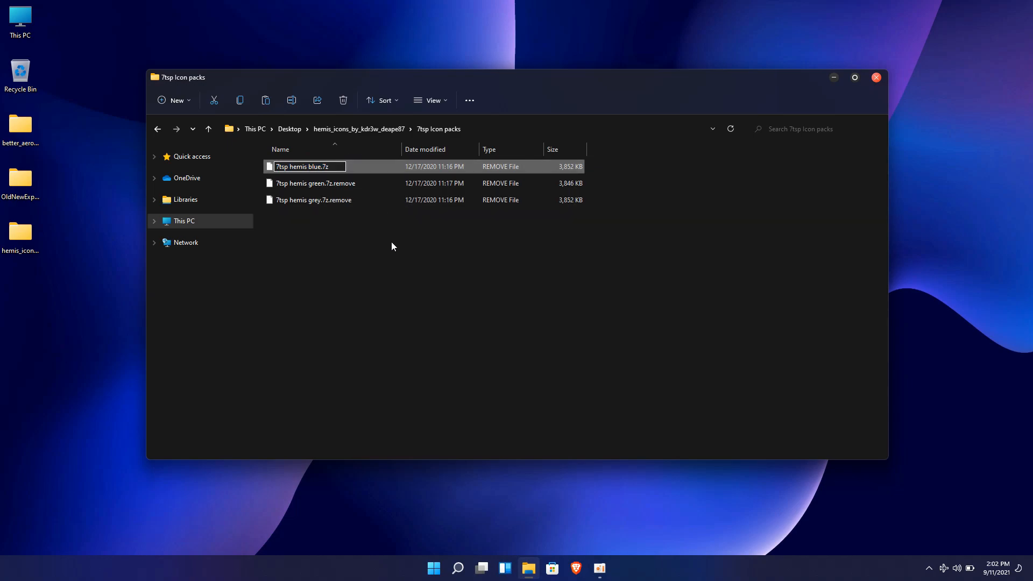
{"action": "key", "text": "Return"}
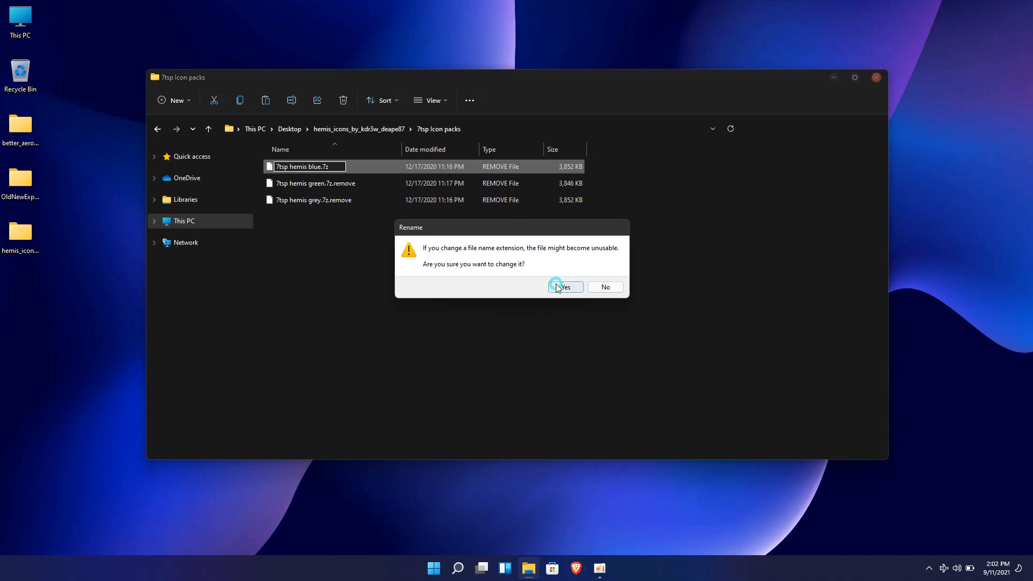
{"action": "left_click", "coordinate": [557, 287]}
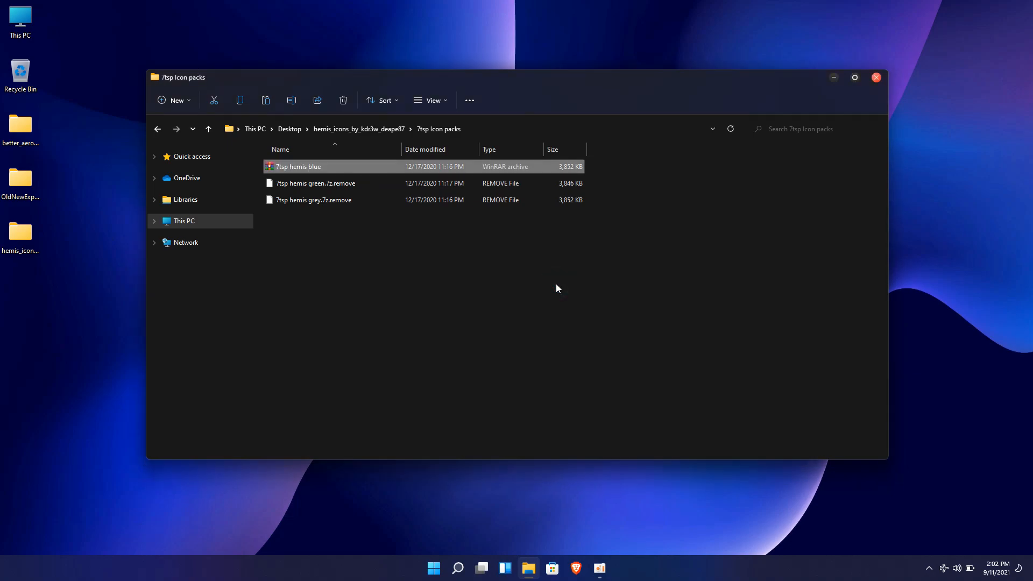
{"action": "left_click", "coordinate": [876, 78]}
Step: Extract the 7tsp_gui_2019_edition archive to its own folder on the desktop and show the extracted files
{"action": "right_click", "coordinate": [621, 186]}
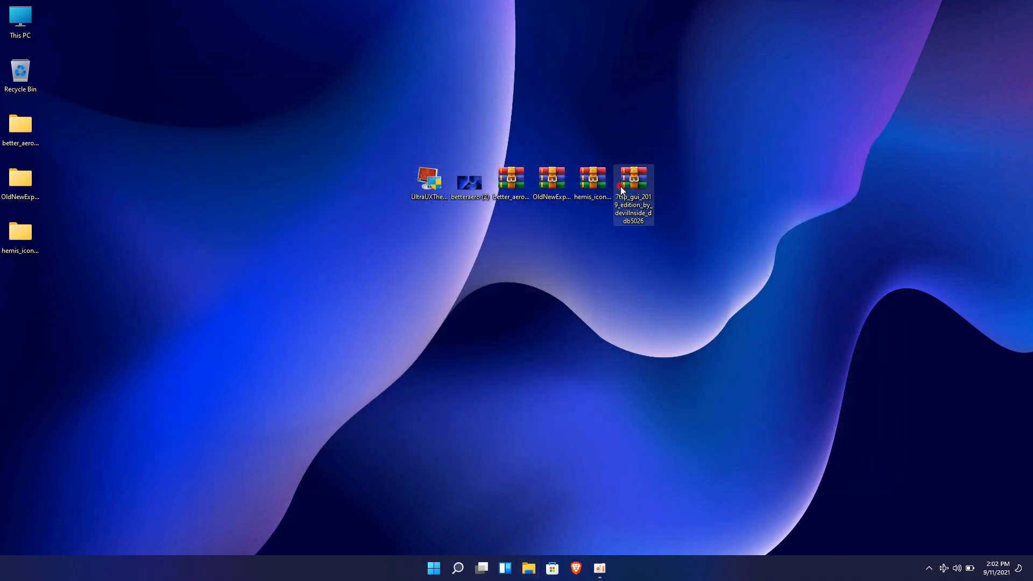
{"action": "left_click", "coordinate": [637, 257]}
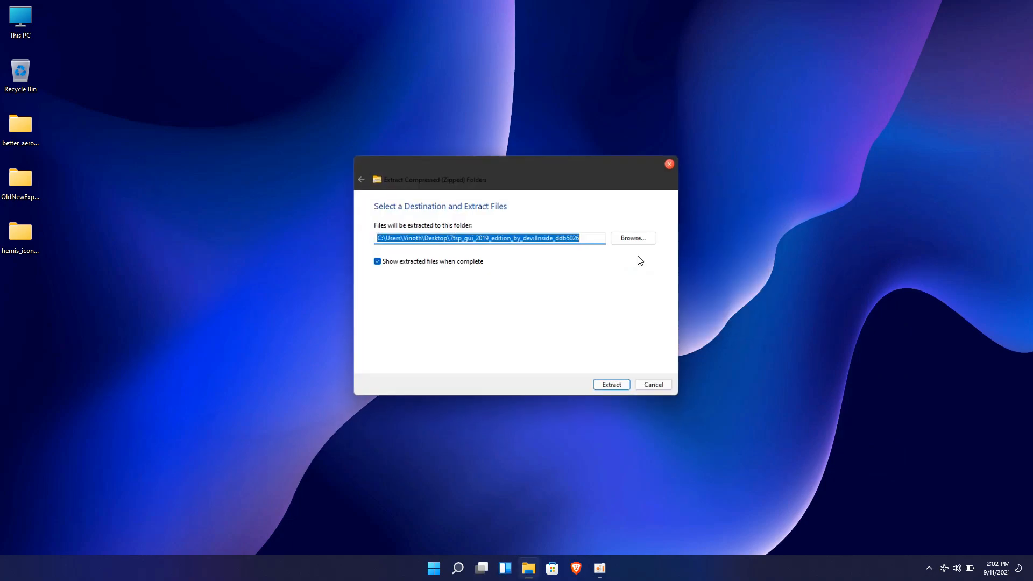
{"action": "left_click", "coordinate": [613, 385]}
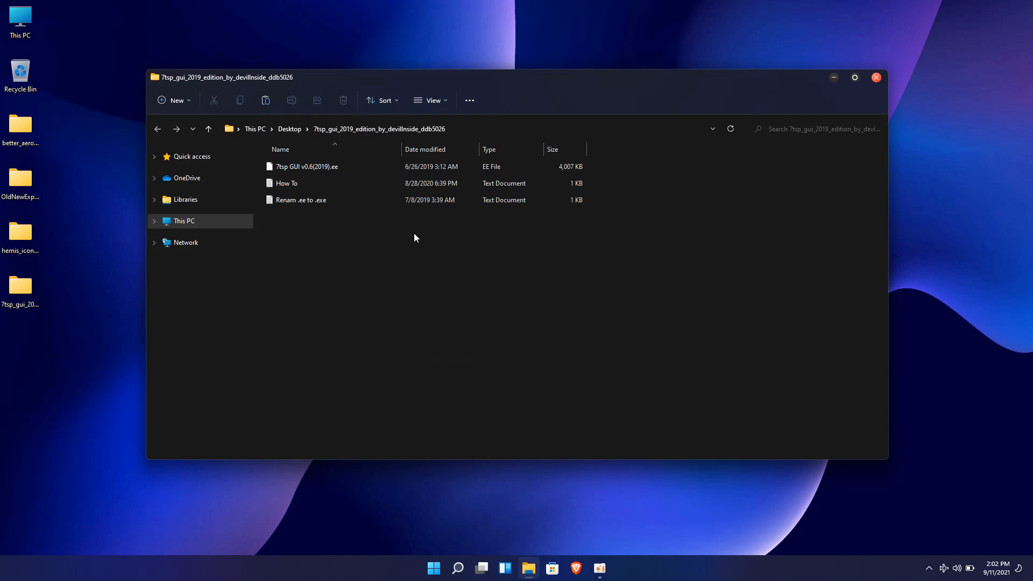
Step: Rename the 7tsp GUI file to 7tsp GUI v0.6(2019).exe and accept the extension change
{"action": "double_click", "coordinate": [360, 168]}
{"action": "right_click", "coordinate": [337, 168]}
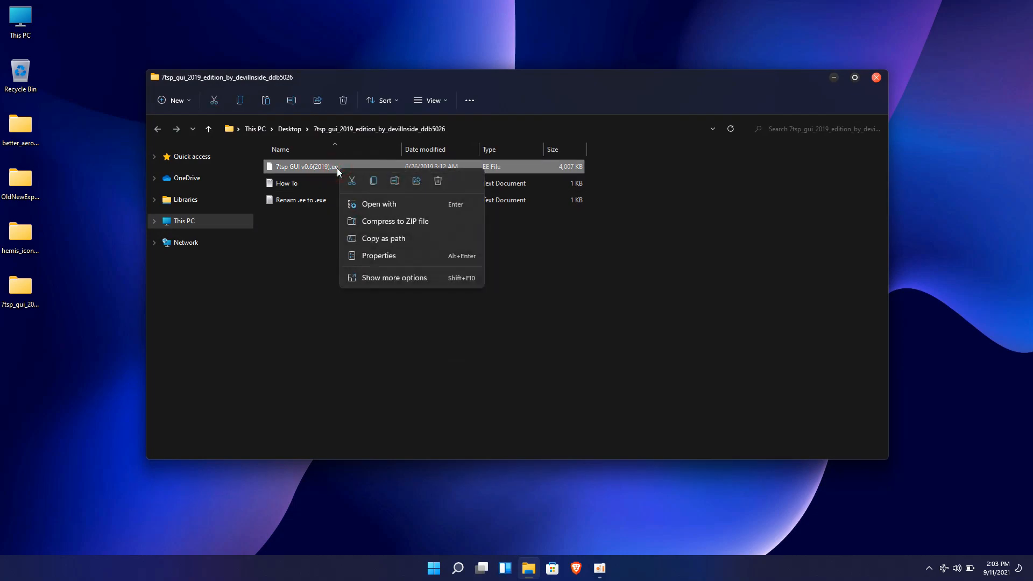
{"action": "left_click", "coordinate": [398, 181]}
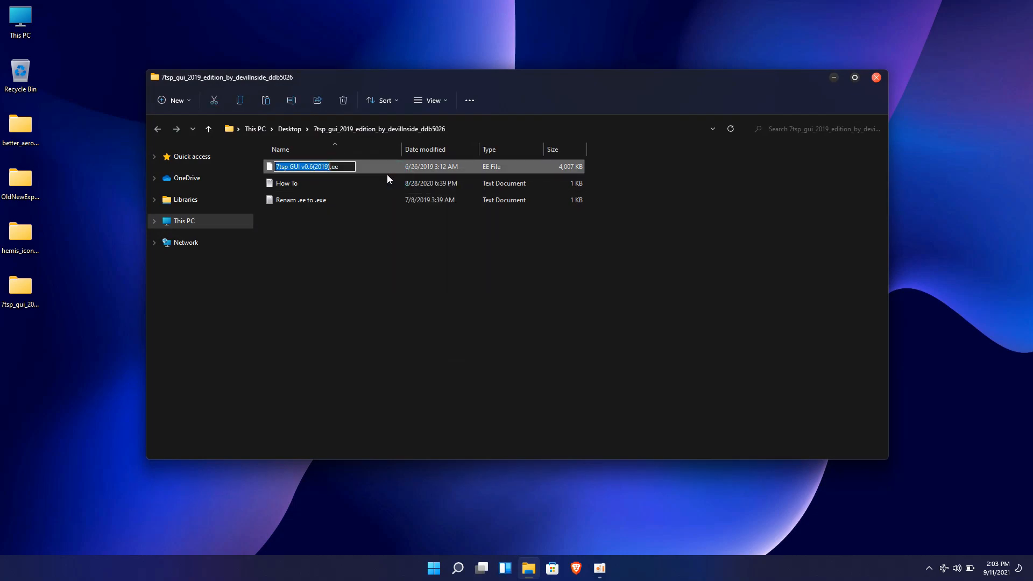
{"action": "left_click", "coordinate": [338, 166]}
{"action": "type", "text": "x"}
{"action": "left_click", "coordinate": [396, 255]}
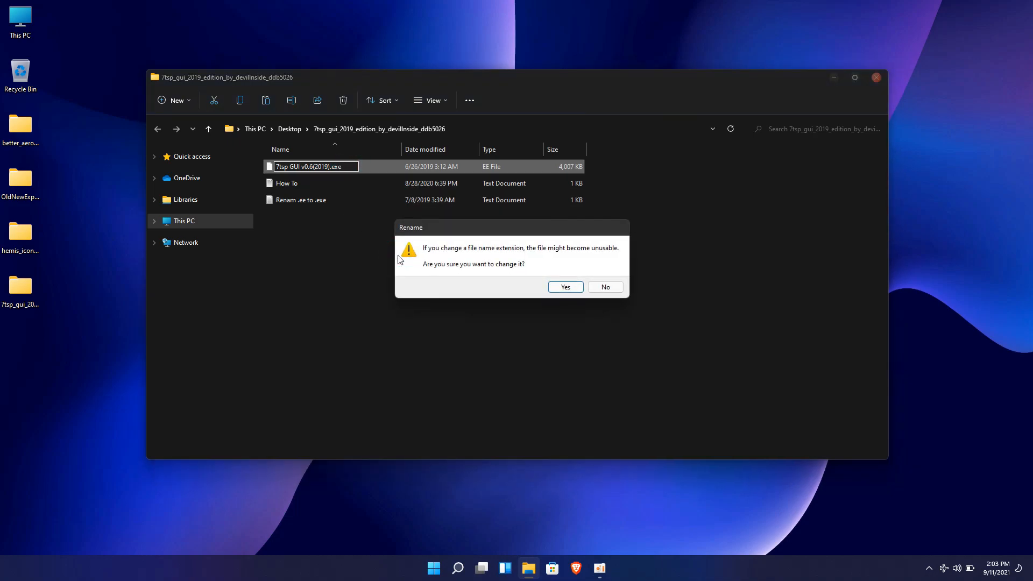
{"action": "left_click", "coordinate": [560, 288]}
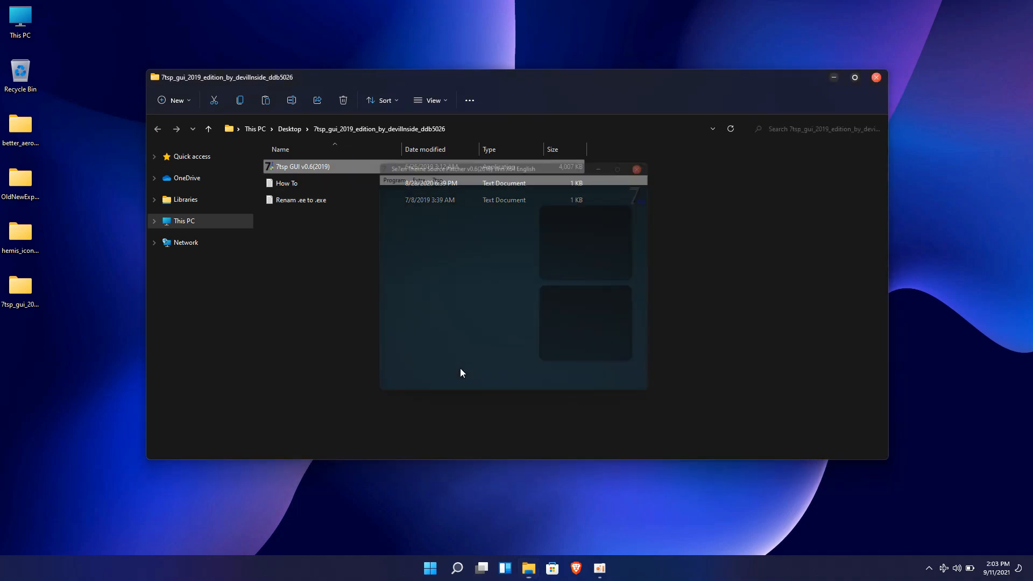
Step: Add 7tsp hemis blue from the 7tsp Icon packs folder in hemis_icons as a custom pack in Se7en Theme Source Patcher
{"action": "left_click", "coordinate": [428, 228]}
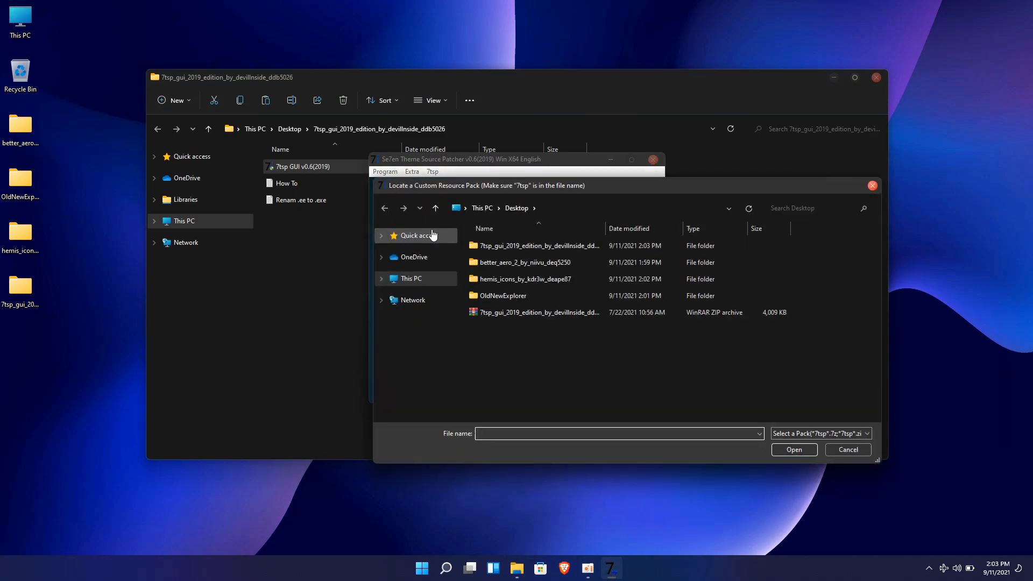
{"action": "left_click", "coordinate": [499, 279]}
{"action": "double_click", "coordinate": [504, 278]}
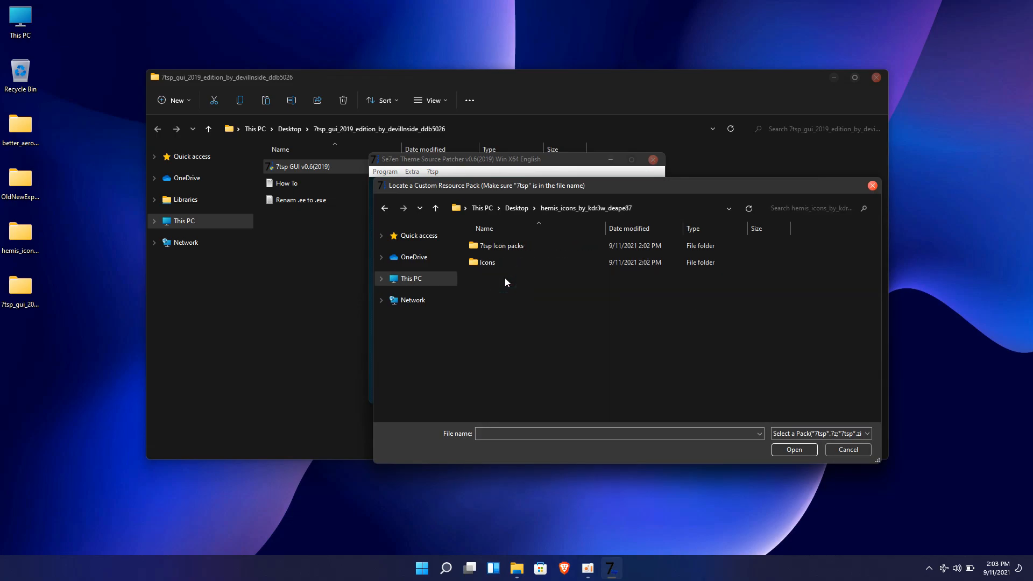
{"action": "left_click", "coordinate": [502, 251]}
{"action": "double_click", "coordinate": [503, 252]}
{"action": "left_click", "coordinate": [502, 252]}
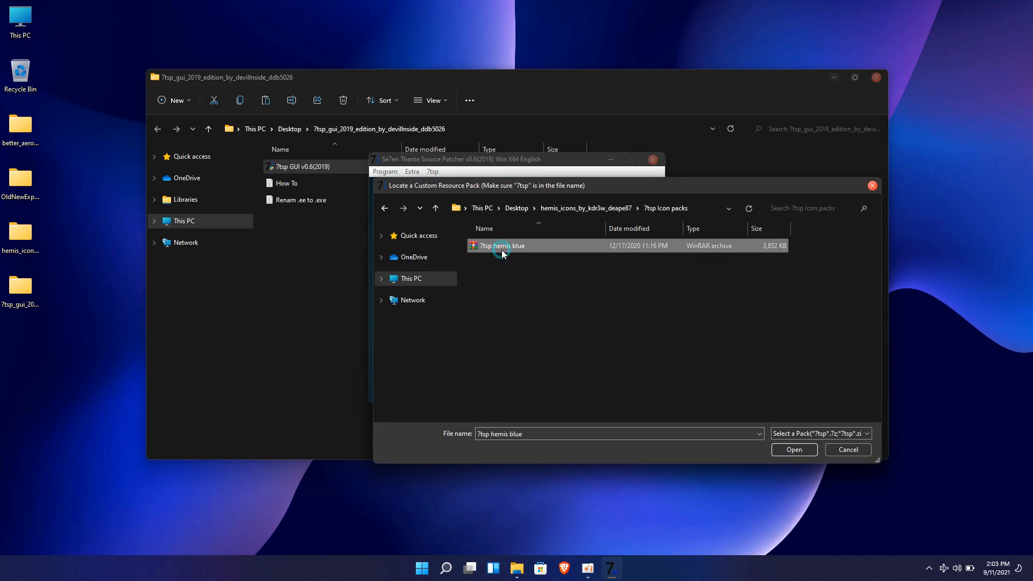
{"action": "left_click", "coordinate": [790, 445]}
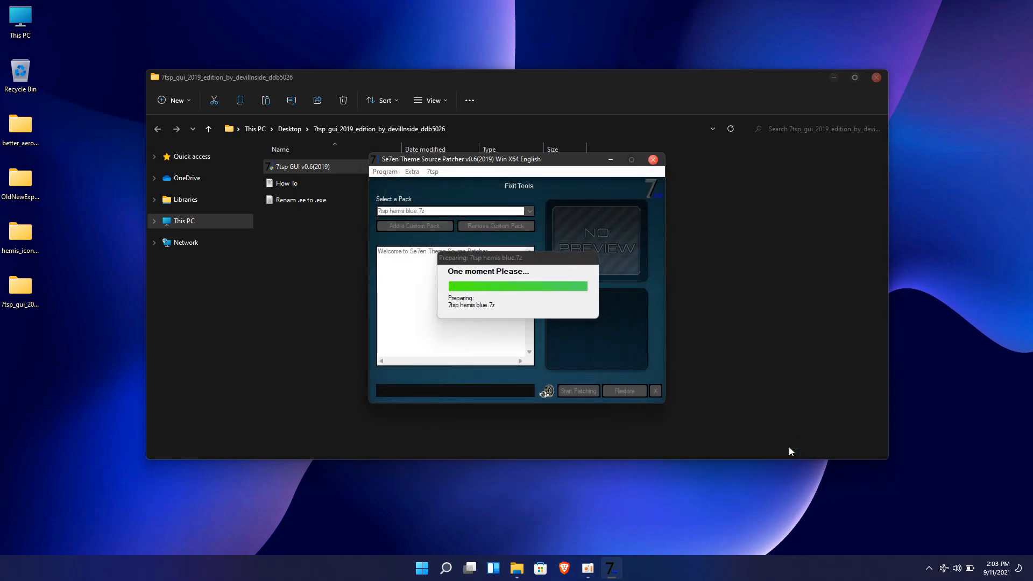
Step: Patch the system files with the 7tsp hemis blue pack and reboot Windows
{"action": "left_click", "coordinate": [578, 391]}
{"action": "left_click", "coordinate": [514, 338]}
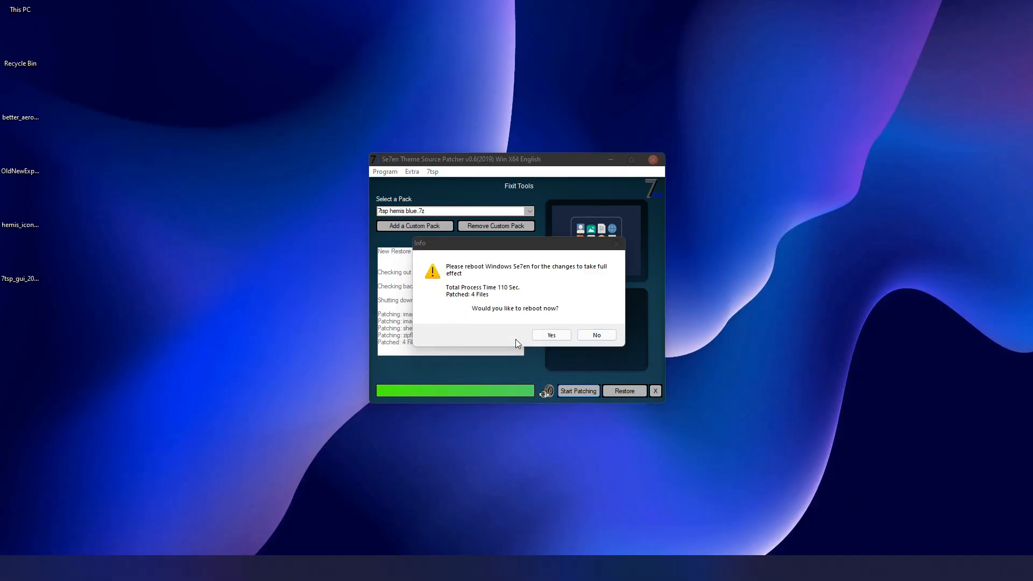
{"action": "left_click", "coordinate": [546, 337]}
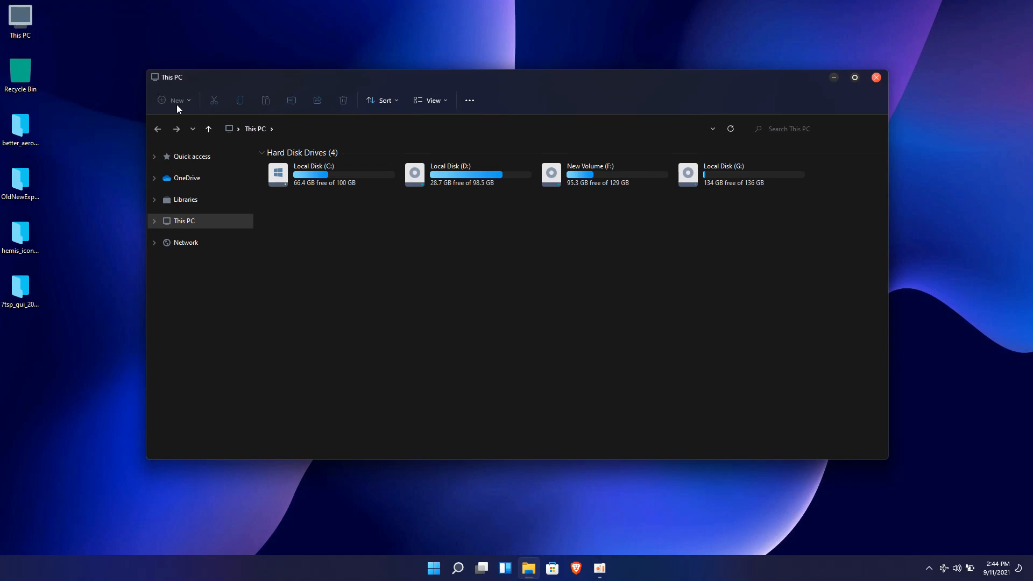
Step: Examine the patched icons in Quick access, Libraries, This PC and Local Disk (C:)
{"action": "left_click", "coordinate": [203, 156]}
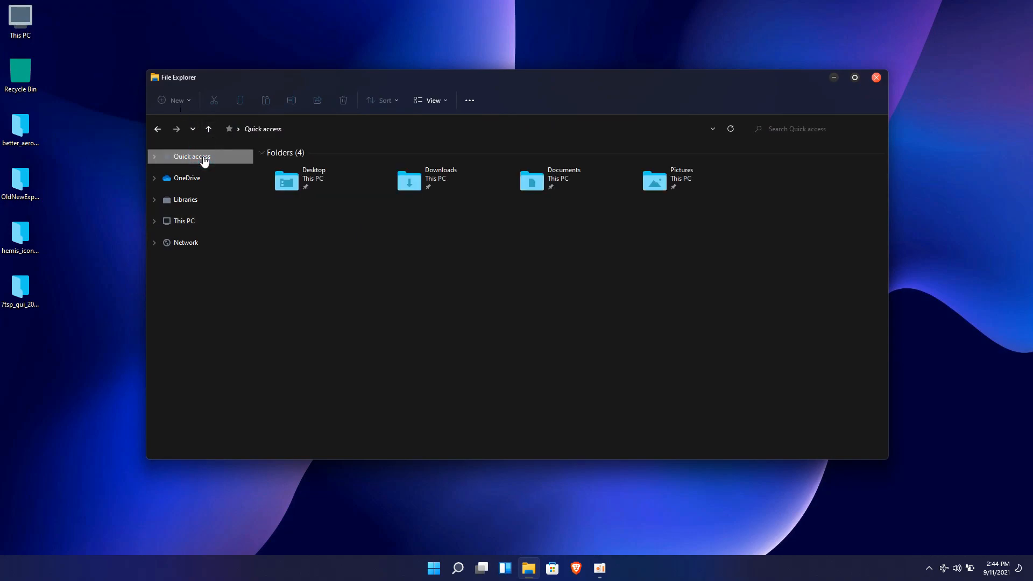
{"action": "left_click", "coordinate": [206, 198]}
{"action": "left_click", "coordinate": [205, 221]}
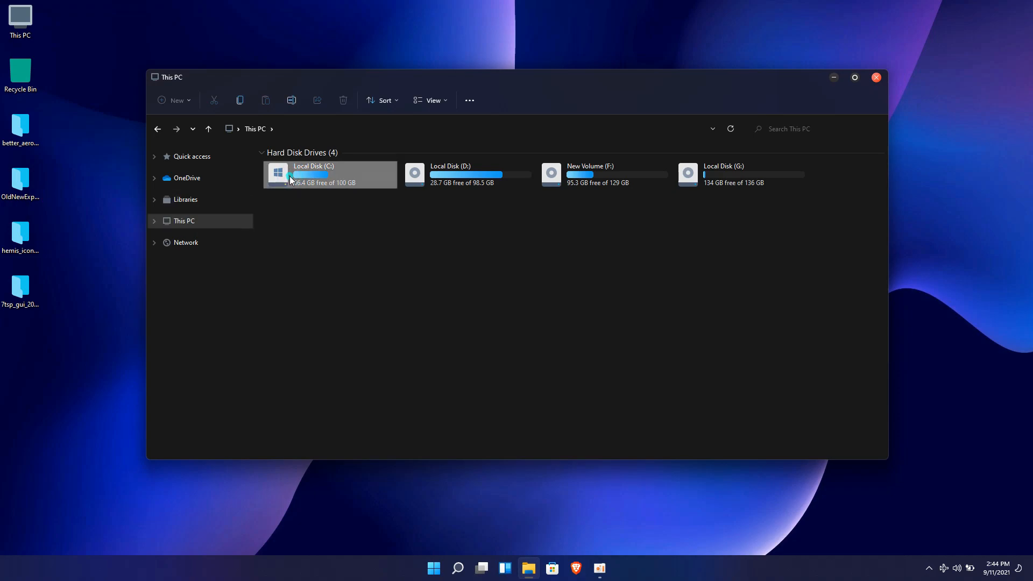
{"action": "double_click", "coordinate": [290, 176]}
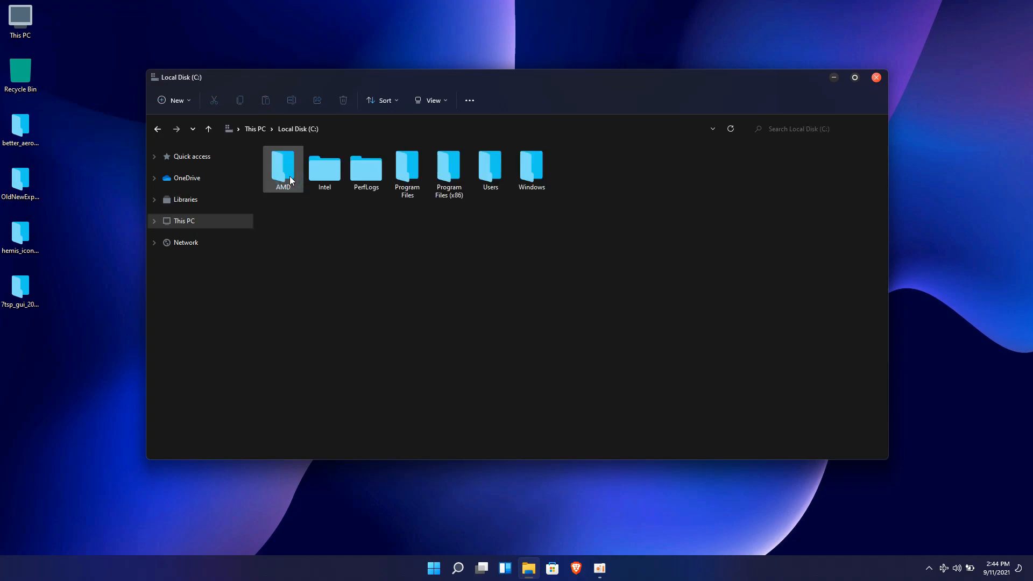
Step: Close the Local Disk (C:) window and install Nexus 20.10 in English from NexusSetup, accepting the license agreement
{"action": "left_click", "coordinate": [877, 78]}
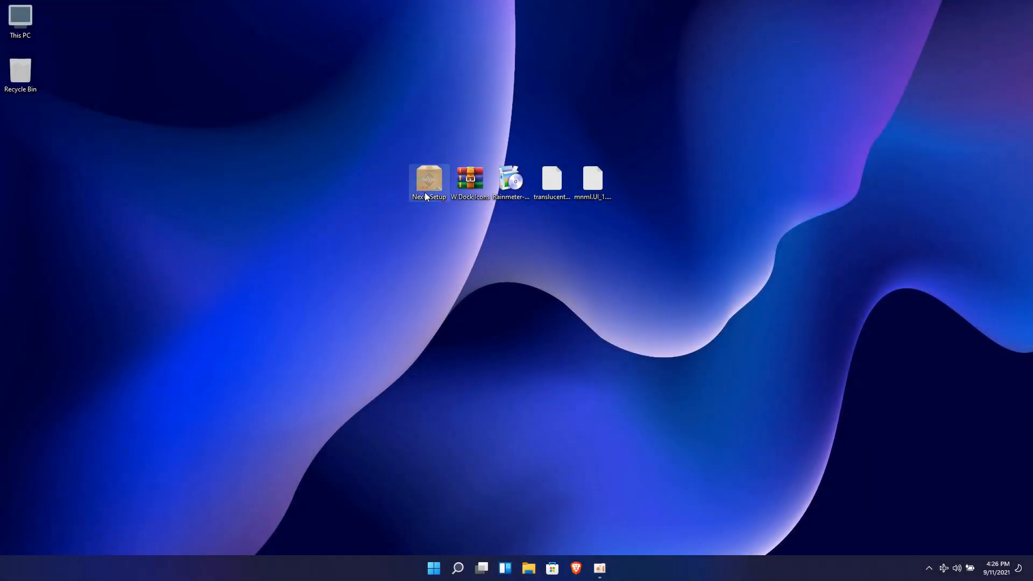
{"action": "double_click", "coordinate": [426, 197]}
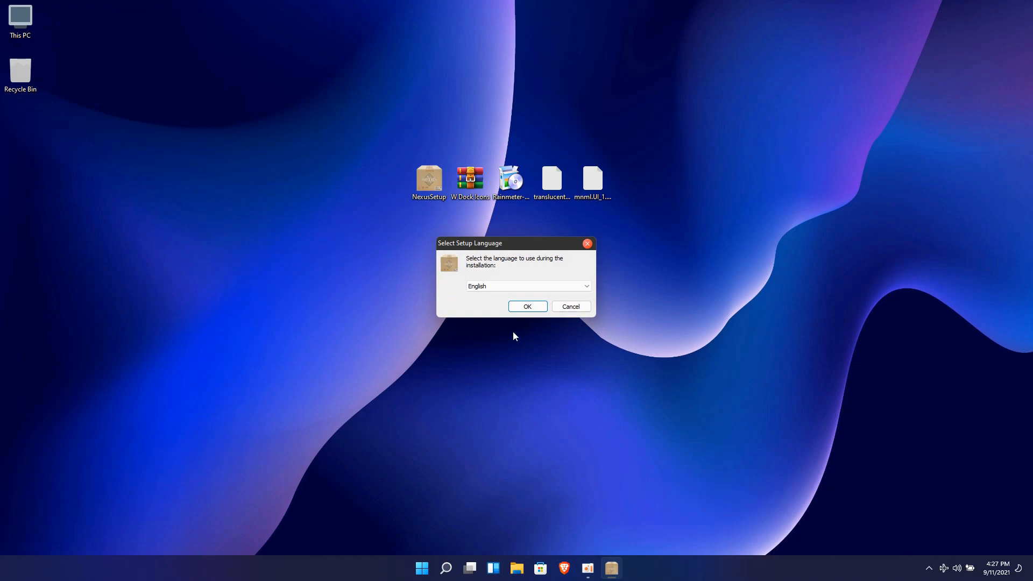
{"action": "left_click", "coordinate": [526, 308]}
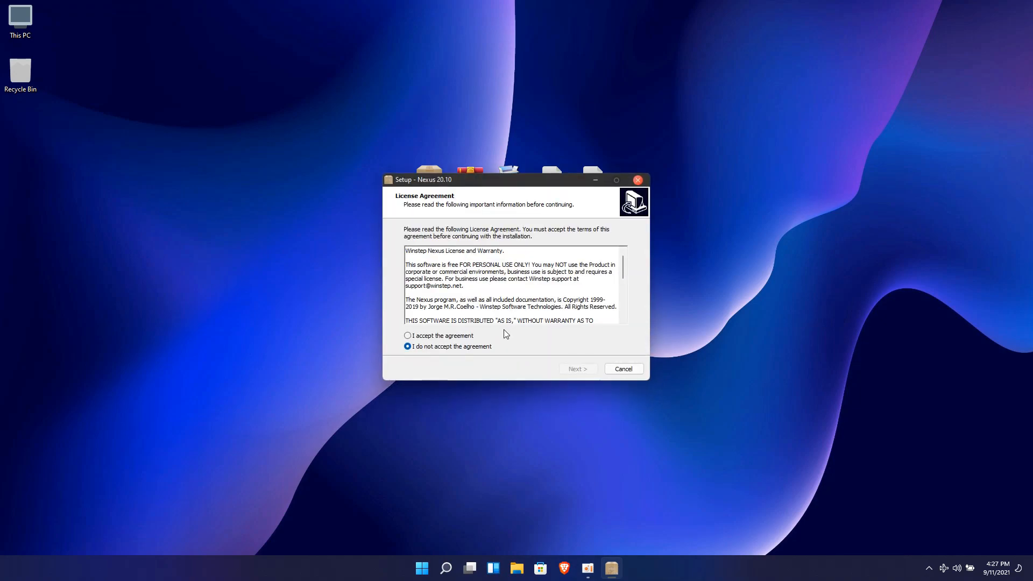
{"action": "left_click", "coordinate": [471, 337]}
{"action": "left_click", "coordinate": [575, 369]}
{"action": "left_click", "coordinate": [575, 372]}
{"action": "left_click", "coordinate": [574, 371]}
{"action": "left_click", "coordinate": [575, 372]}
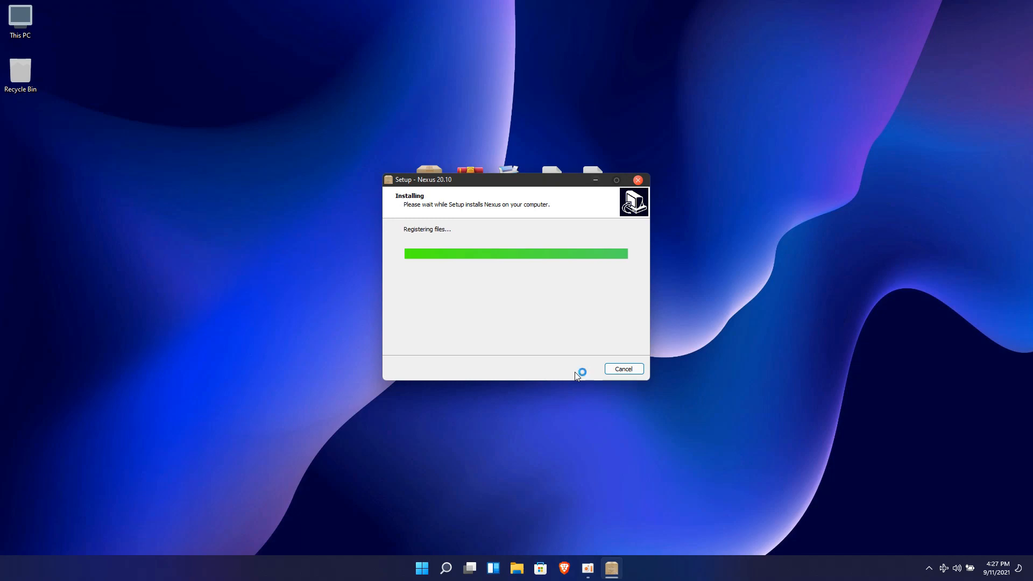
{"action": "left_click", "coordinate": [576, 372]}
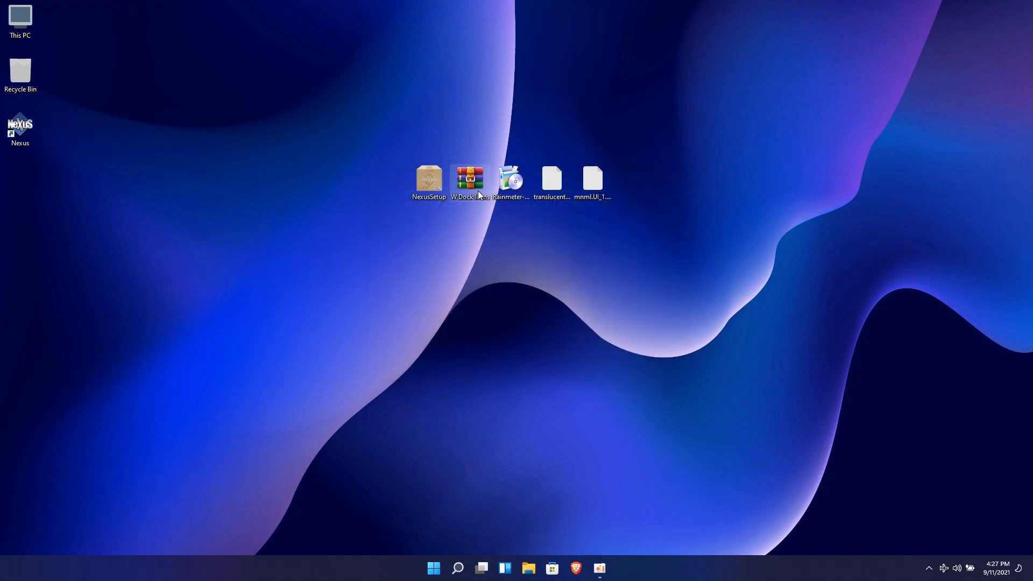
Step: Extract the W Dock Icons archive to a W Dock Icons folder on the desktop
{"action": "right_click", "coordinate": [476, 183]}
{"action": "left_click", "coordinate": [494, 255]}
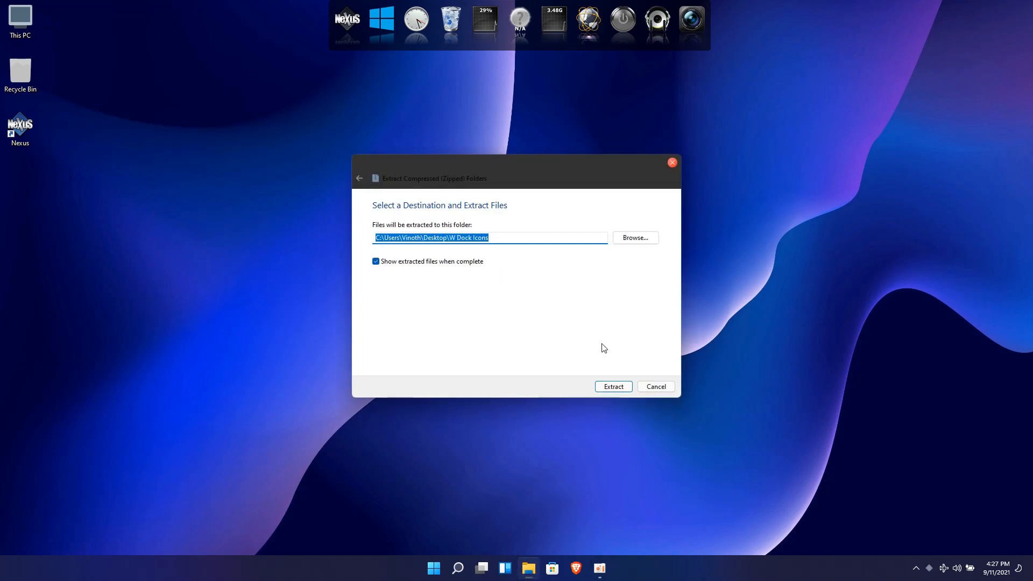
{"action": "left_click", "coordinate": [613, 386]}
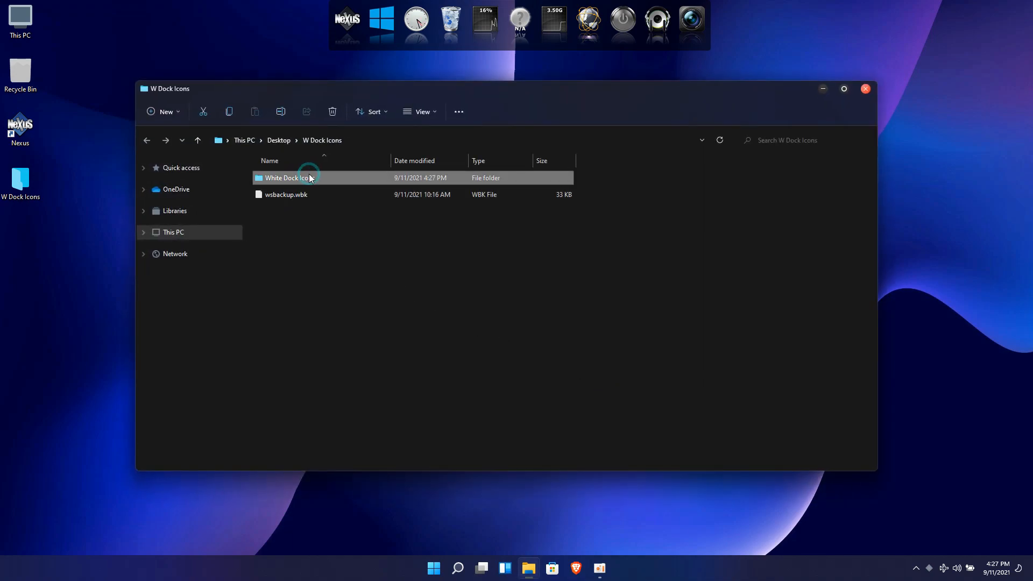
Step: Move the White Dock Icons folder from W Dock Icons to the root of Local Disk (C:)
{"action": "right_click", "coordinate": [310, 177]}
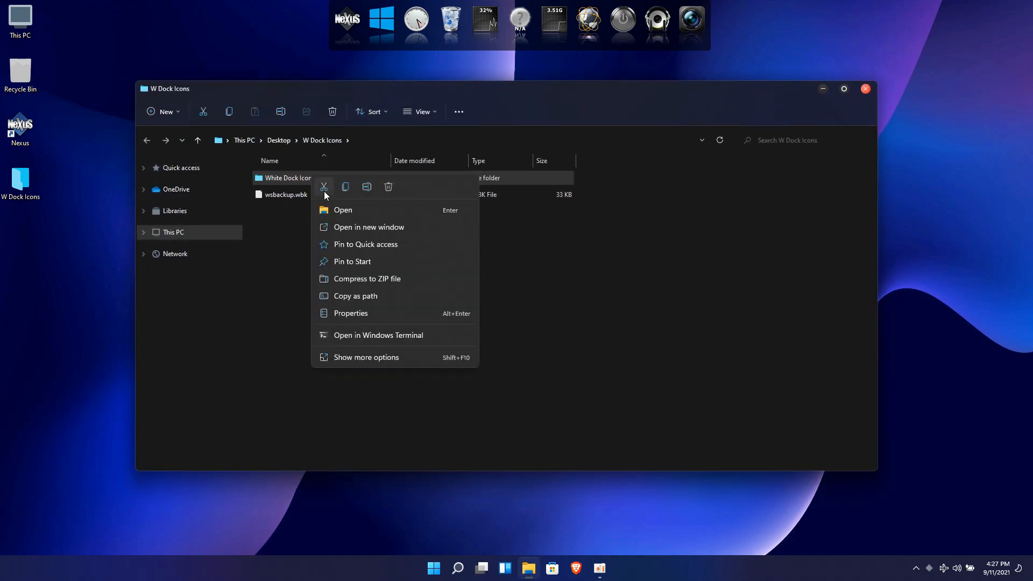
{"action": "left_click", "coordinate": [324, 189]}
{"action": "left_click", "coordinate": [188, 233]}
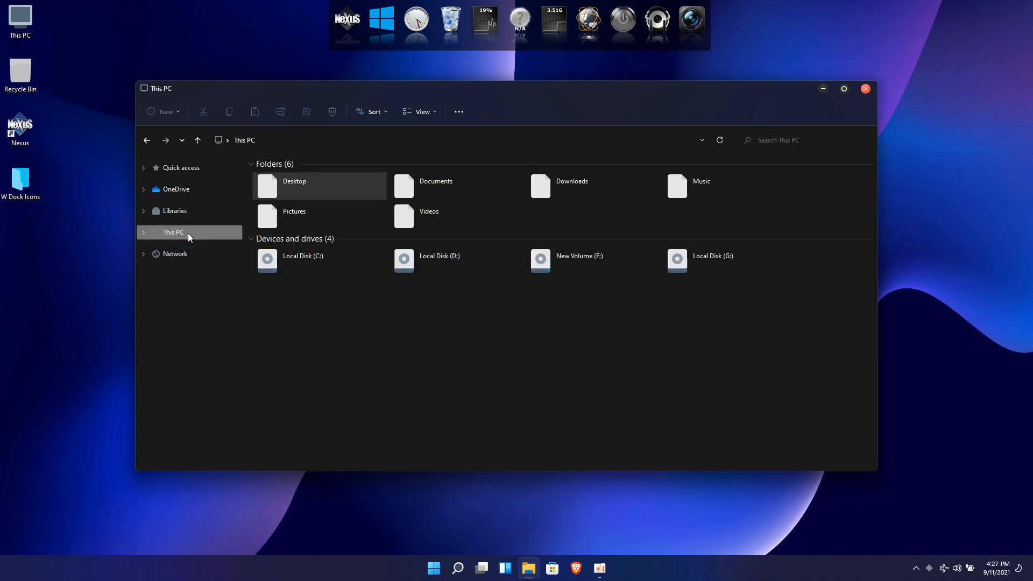
{"action": "double_click", "coordinate": [331, 255]}
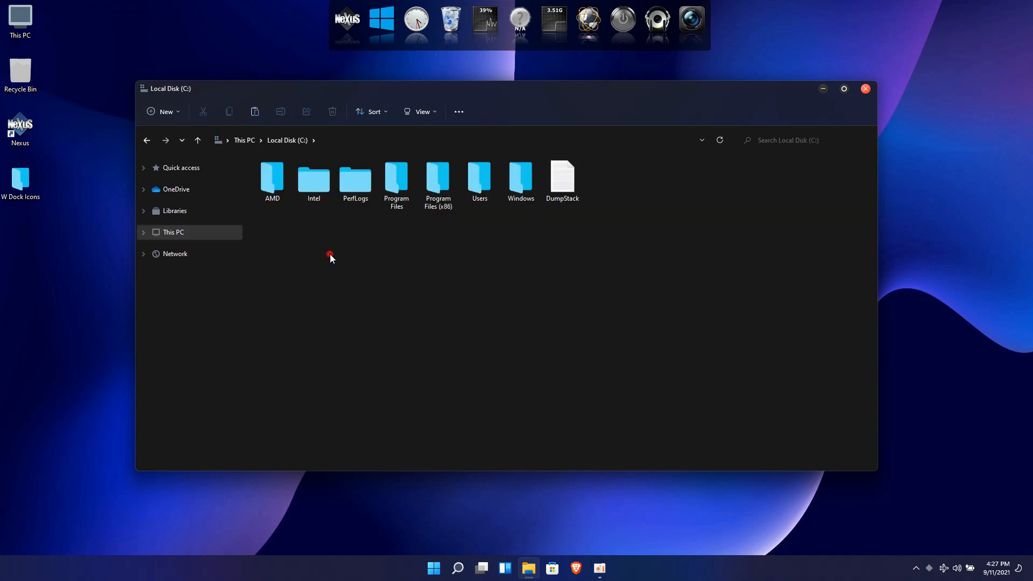
{"action": "right_click", "coordinate": [331, 254]}
{"action": "left_click", "coordinate": [344, 266]}
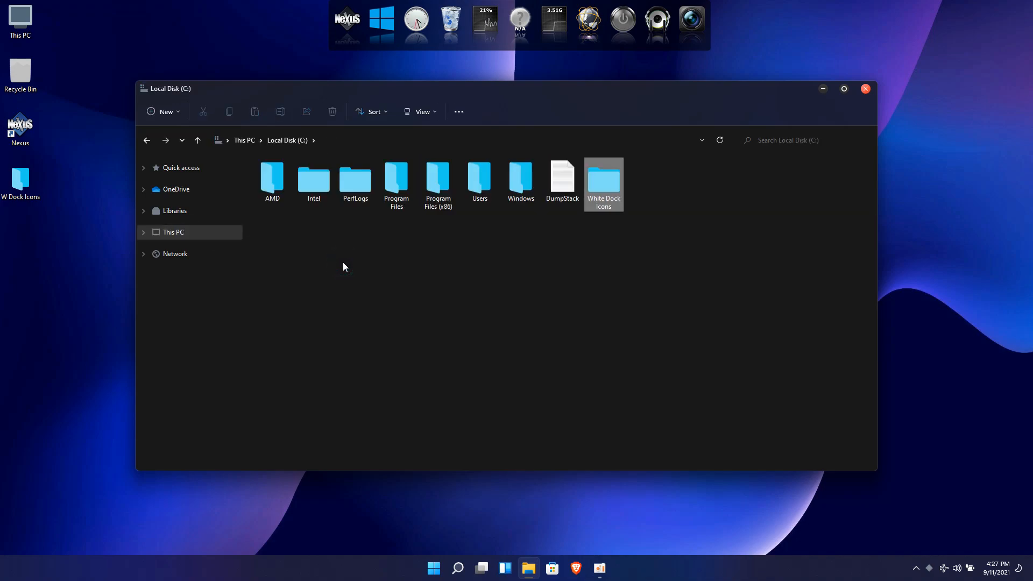
{"action": "left_click", "coordinate": [865, 89]}
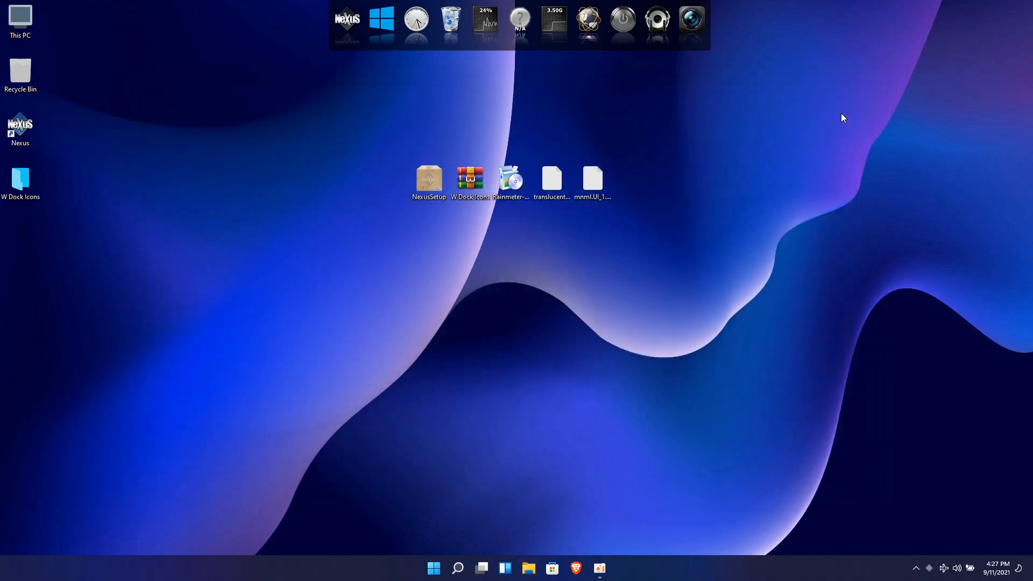
Step: Restore the Nexus dock configuration from the wsbackup.wbk backup in the desktop's W Dock Icons folder and accept the preferences
{"action": "left_click", "coordinate": [357, 36]}
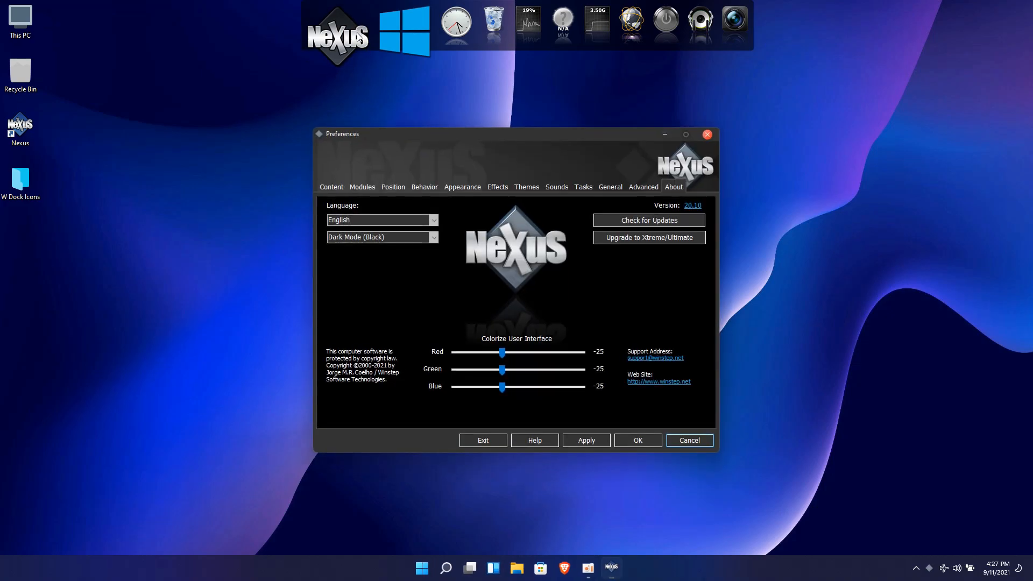
{"action": "left_click", "coordinate": [633, 187]}
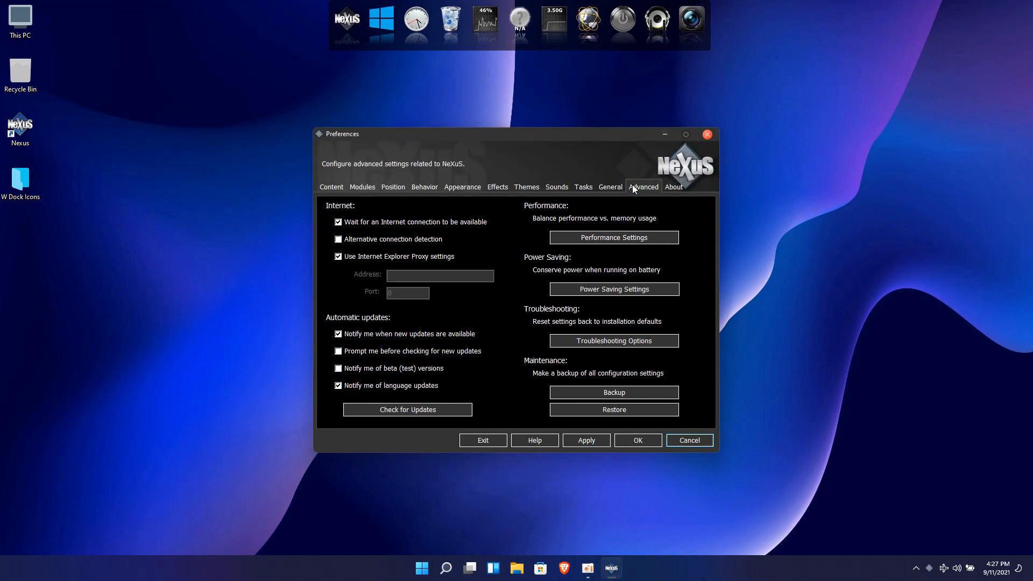
{"action": "left_click", "coordinate": [609, 417]}
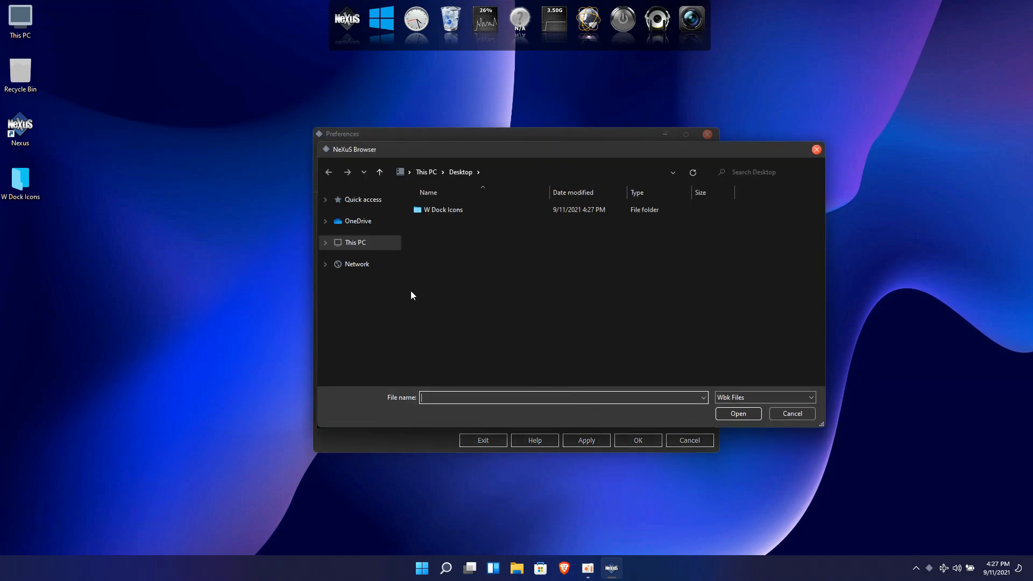
{"action": "left_click", "coordinate": [365, 200]}
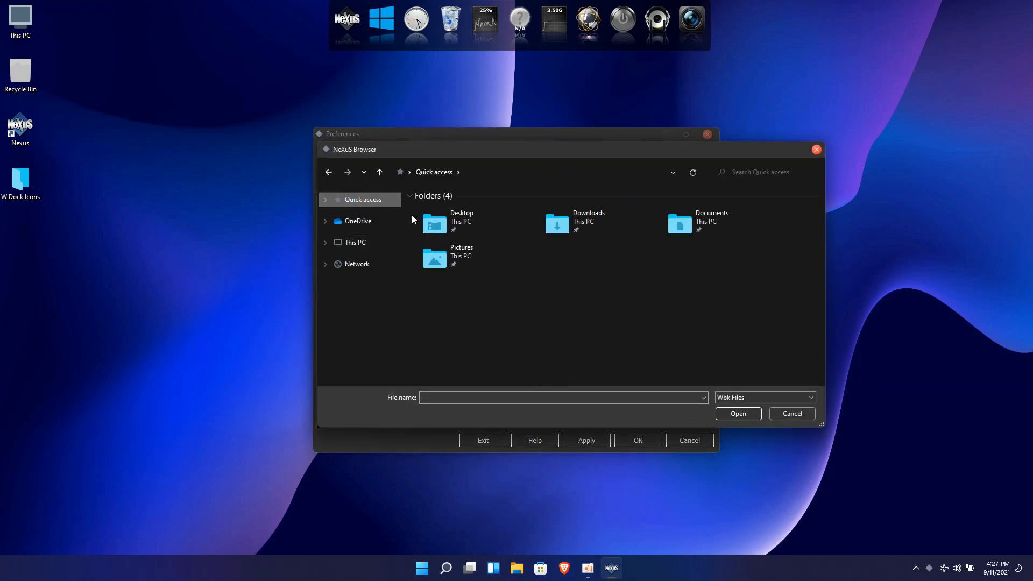
{"action": "double_click", "coordinate": [437, 225]}
{"action": "left_click", "coordinate": [433, 214]}
{"action": "double_click", "coordinate": [433, 213]}
{"action": "double_click", "coordinate": [432, 214]}
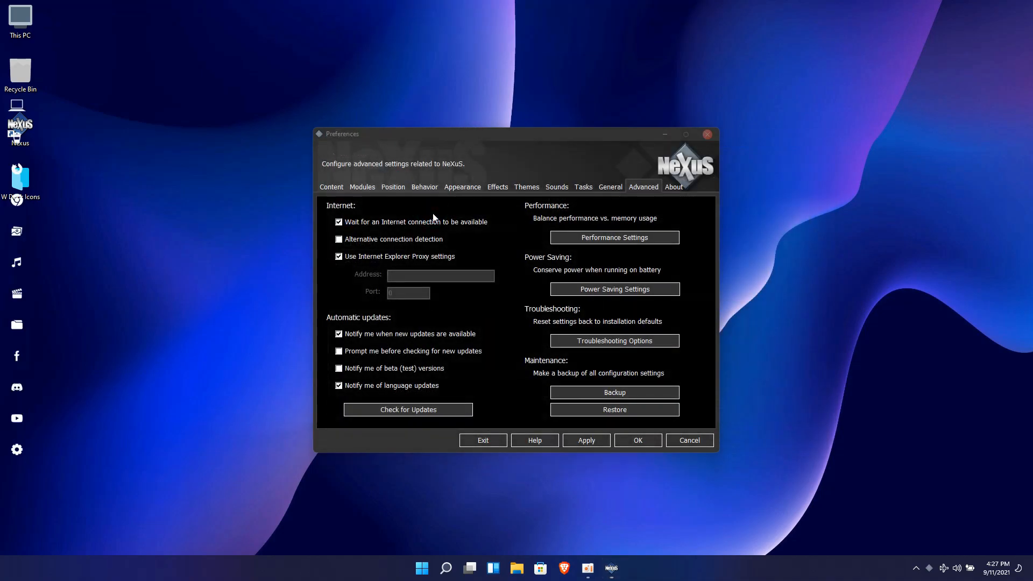
{"action": "left_click", "coordinate": [627, 441]}
Step: Install Rainmeter with the standard installation and run it on completion
{"action": "double_click", "coordinate": [511, 183]}
{"action": "left_click", "coordinate": [521, 311]}
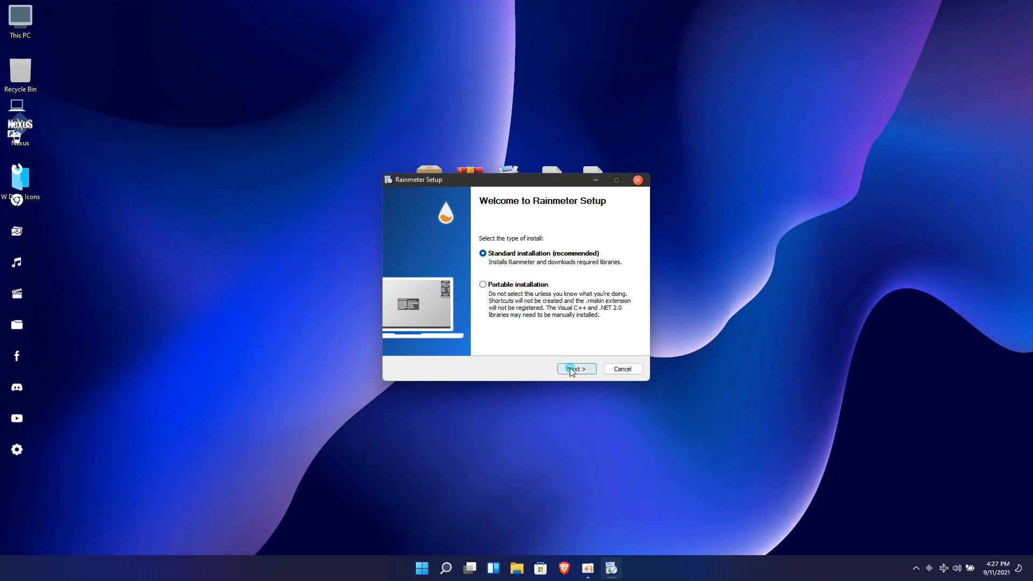
{"action": "left_click", "coordinate": [571, 370]}
{"action": "left_click", "coordinate": [571, 371]}
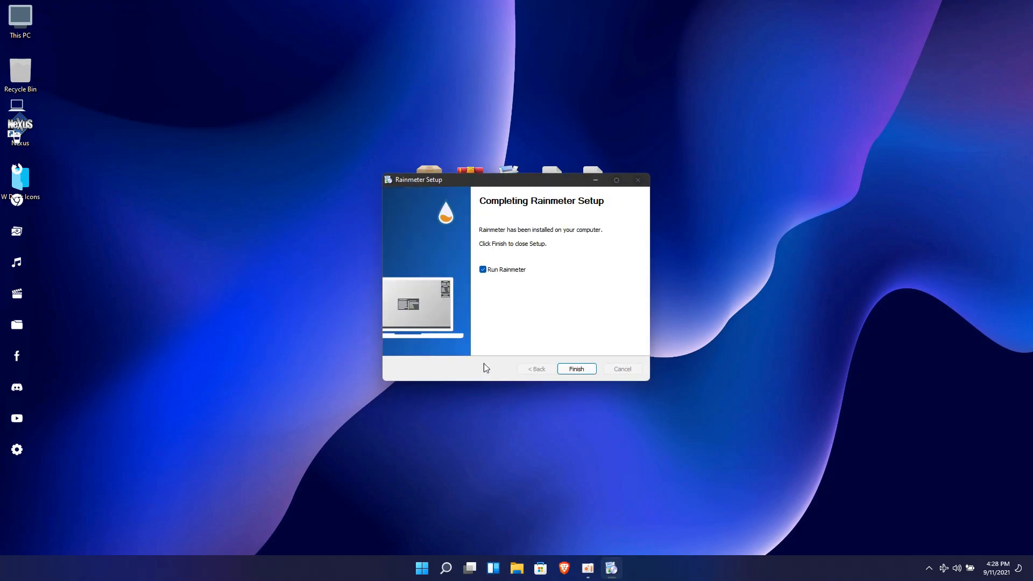
{"action": "left_click", "coordinate": [573, 368]}
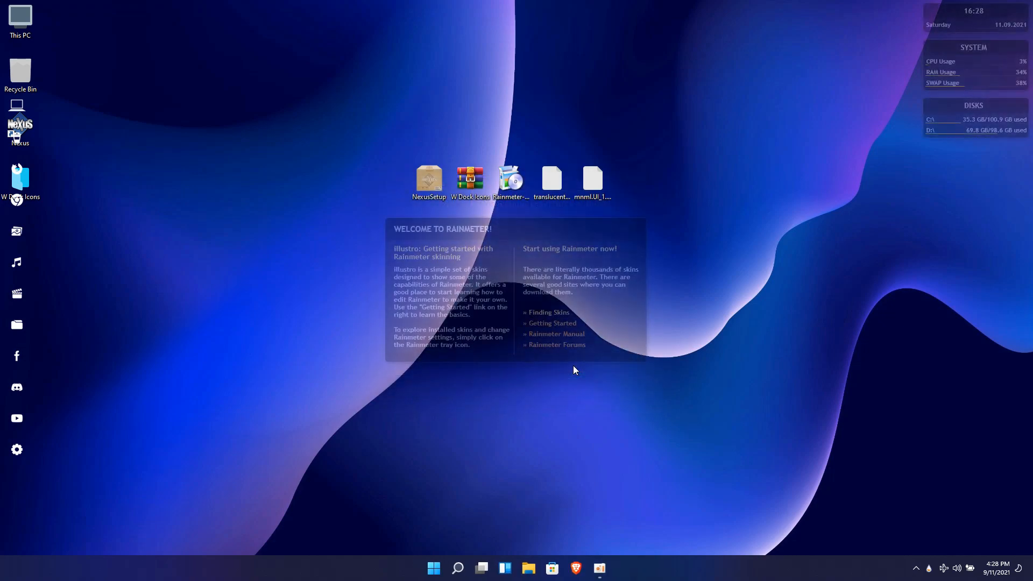
Step: Unload the default illustro Welcome, Disk, System and Clock skins from the desktop
{"action": "right_click", "coordinate": [582, 339]}
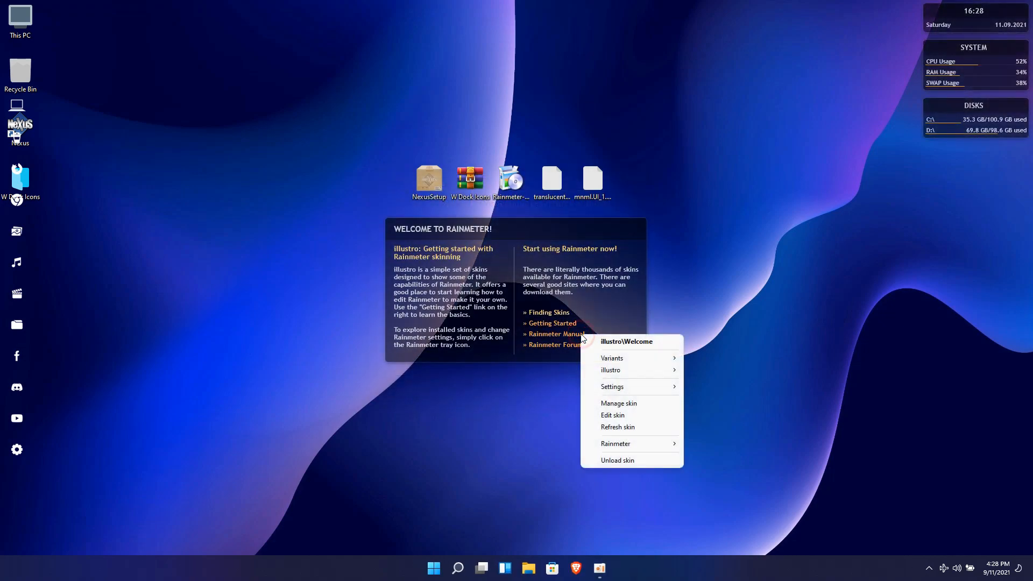
{"action": "left_click", "coordinate": [605, 458]}
{"action": "right_click", "coordinate": [935, 129]}
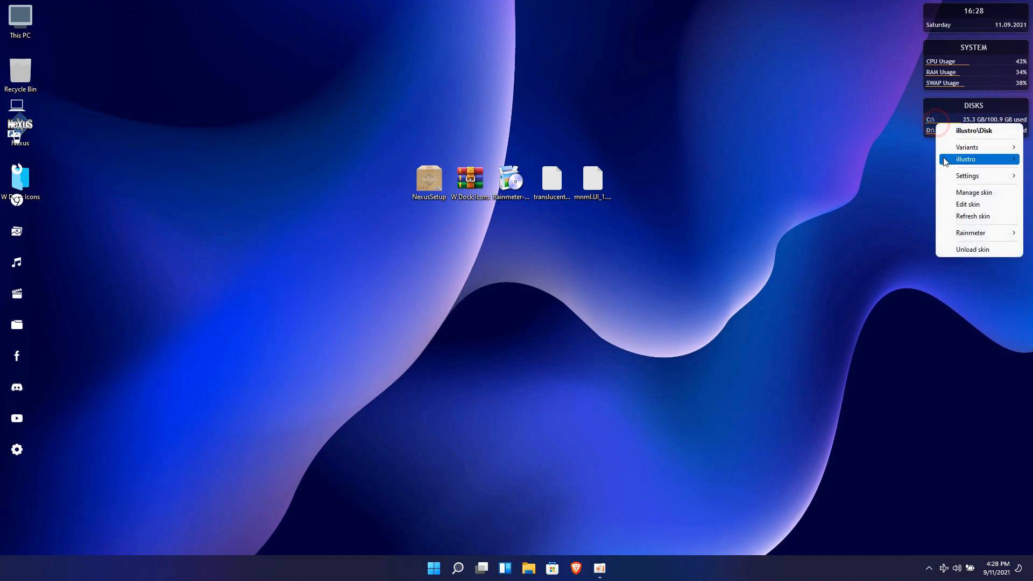
{"action": "left_click", "coordinate": [955, 250]}
{"action": "right_click", "coordinate": [942, 73]}
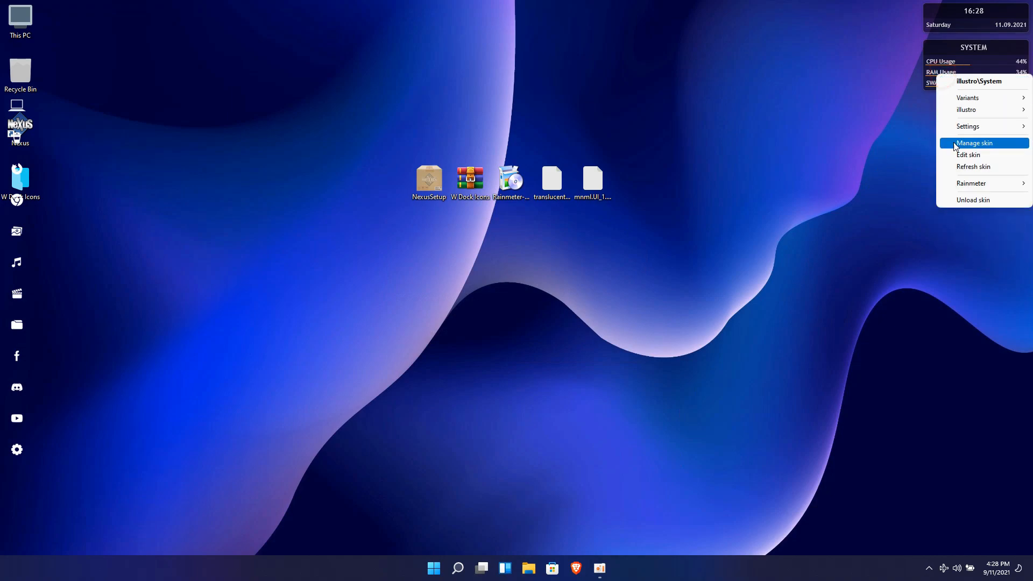
{"action": "left_click", "coordinate": [955, 201]}
{"action": "right_click", "coordinate": [951, 21]}
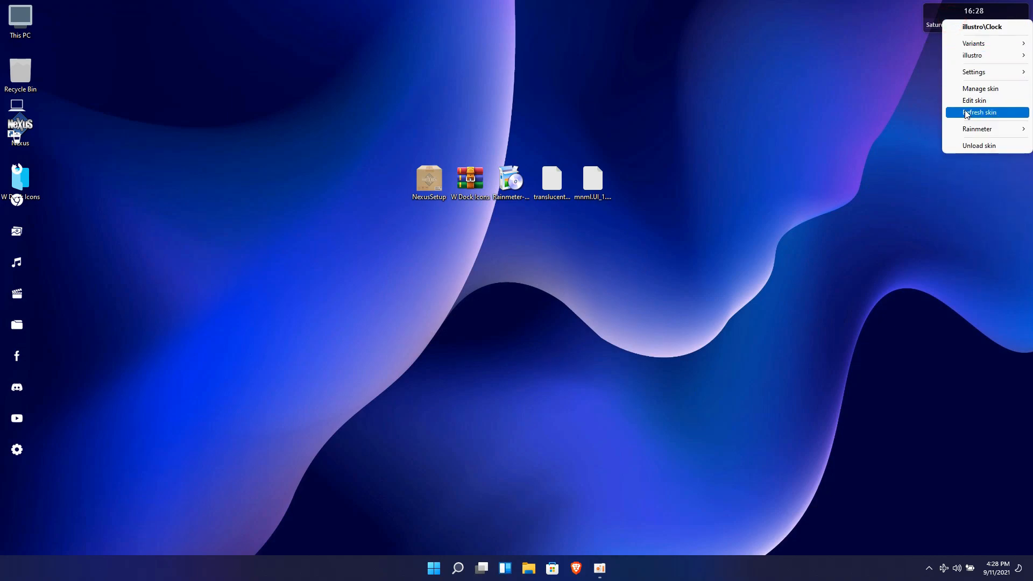
{"action": "left_click", "coordinate": [957, 145]}
Step: Install the mnml UI and TranslucentTaskbar skin packages in Rainmeter
{"action": "double_click", "coordinate": [605, 171]}
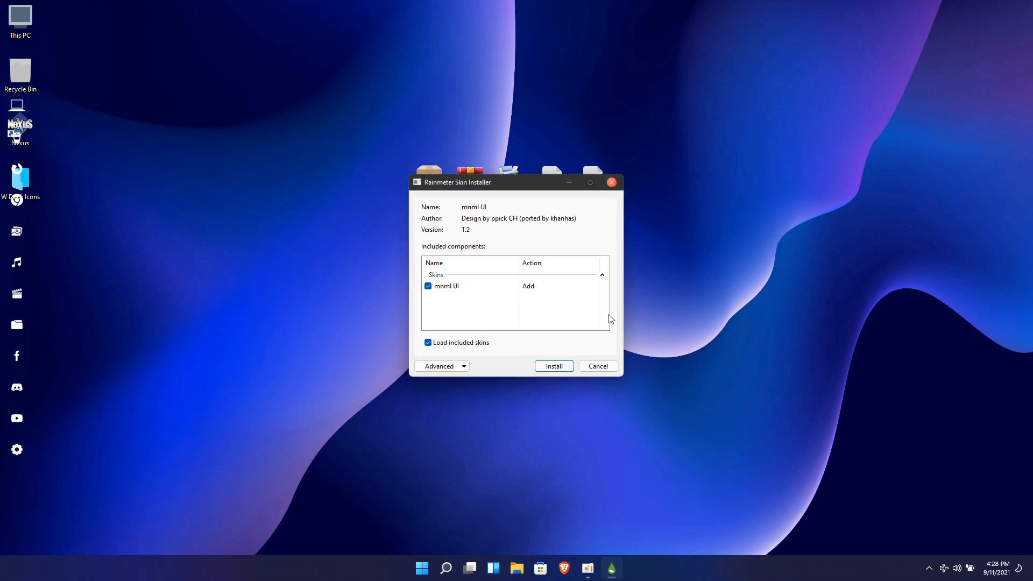
{"action": "left_click", "coordinate": [555, 366]}
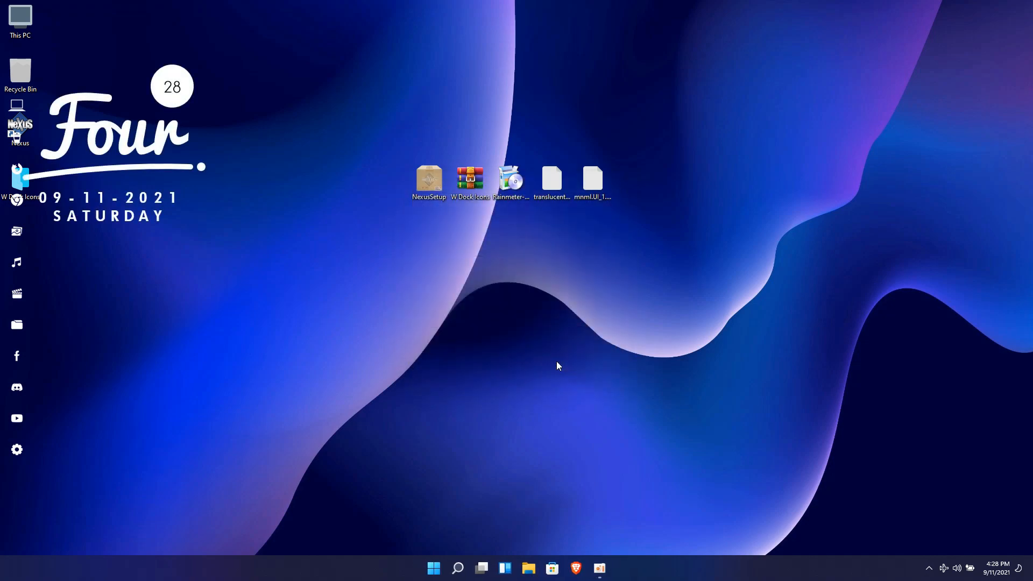
{"action": "double_click", "coordinate": [559, 189]}
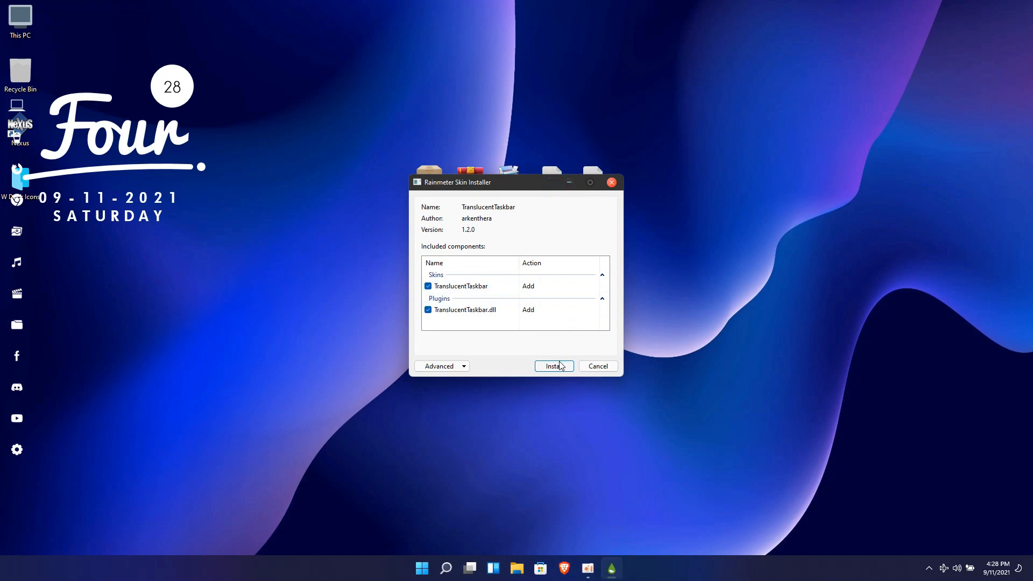
{"action": "left_click", "coordinate": [560, 366]}
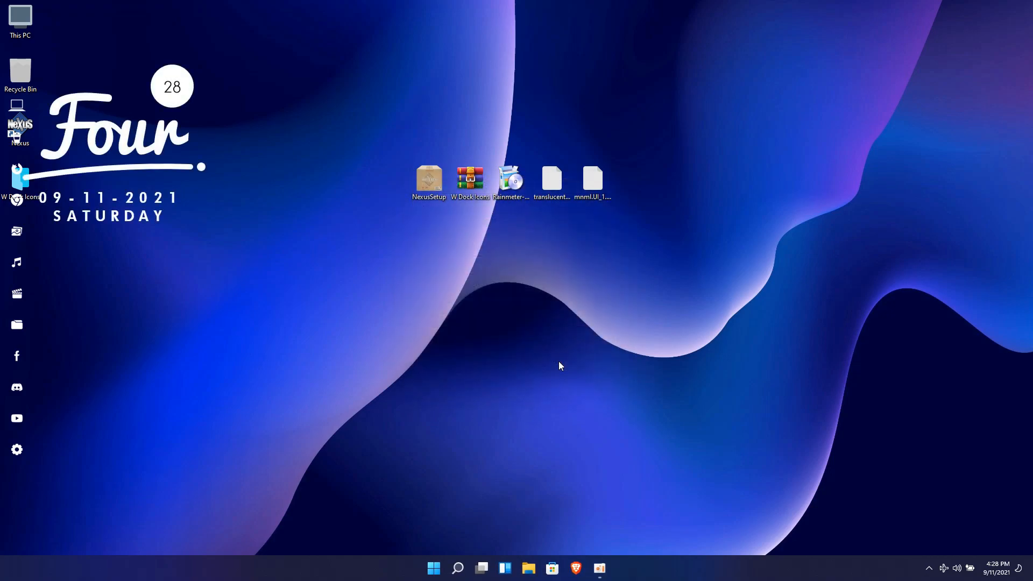
Step: Open the Rainmeter manager and hide the desktop icons
{"action": "left_click", "coordinate": [930, 569]}
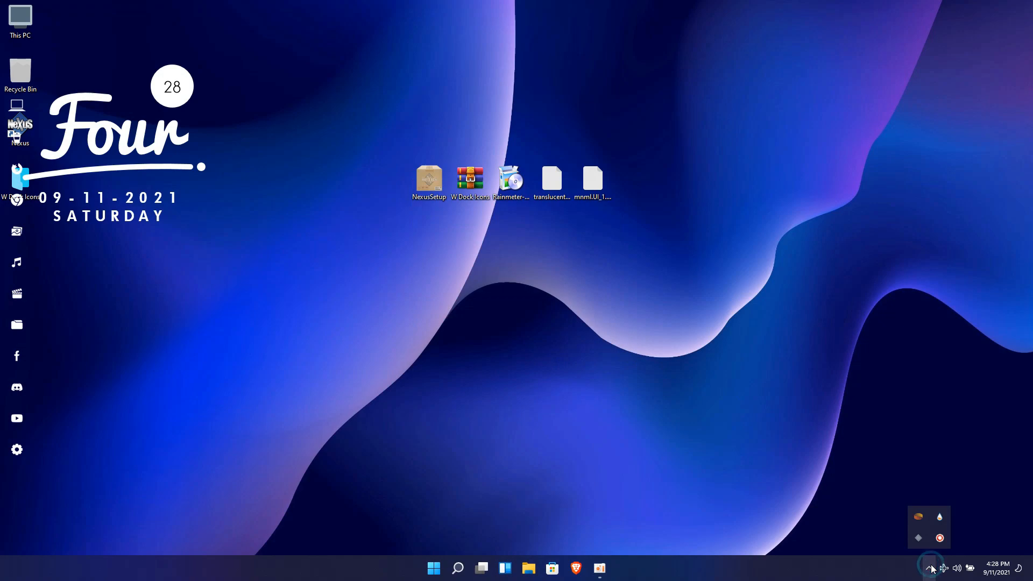
{"action": "left_click", "coordinate": [940, 516]}
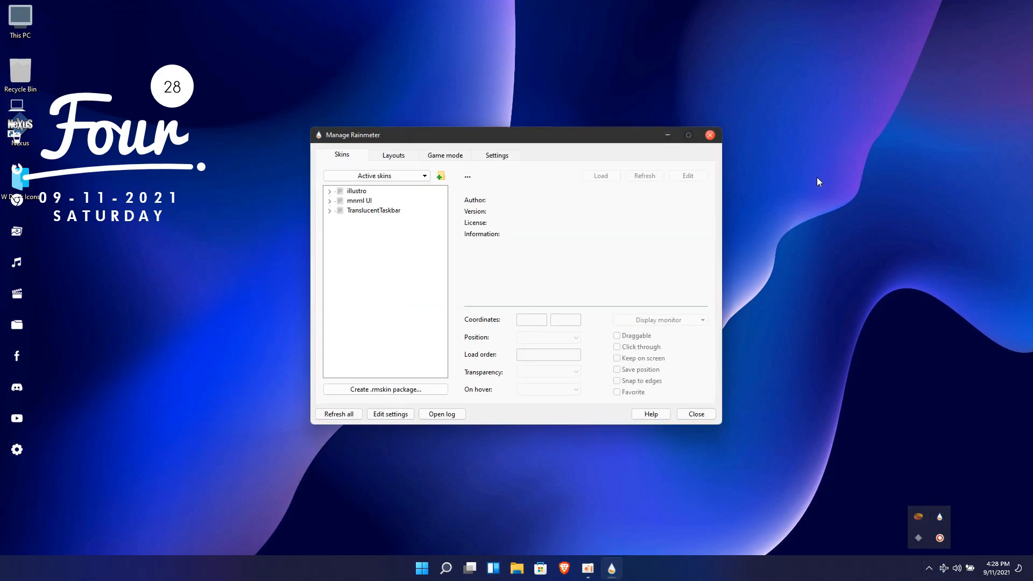
{"action": "right_click", "coordinate": [822, 160]}
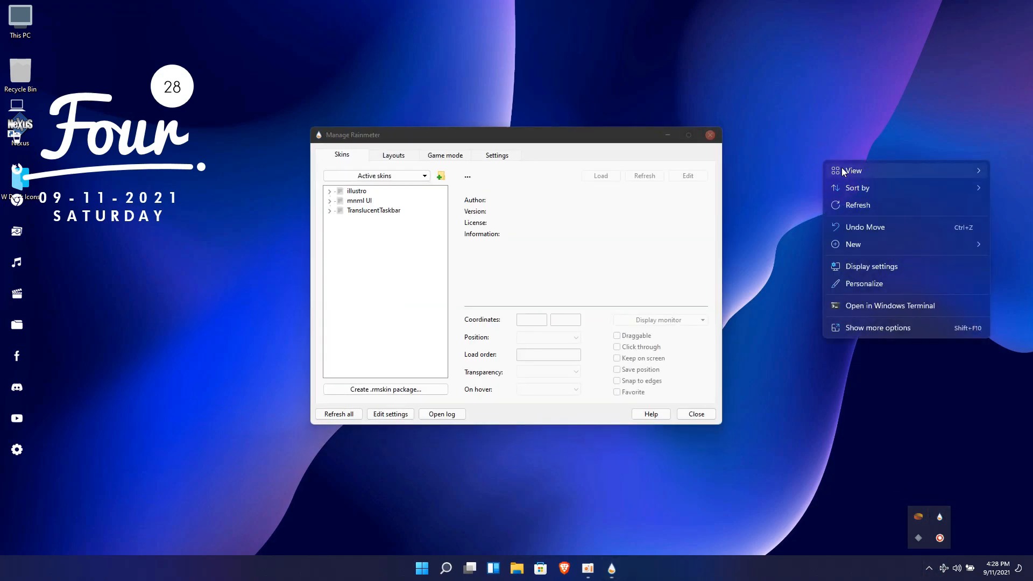
{"action": "mouse_move", "coordinate": [843, 171]}
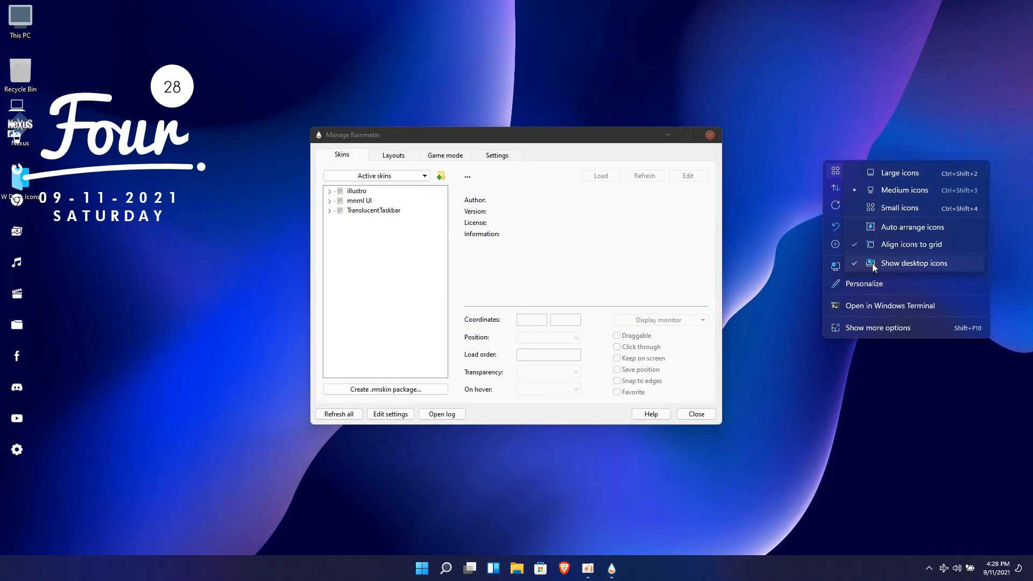
{"action": "left_click", "coordinate": [914, 263]}
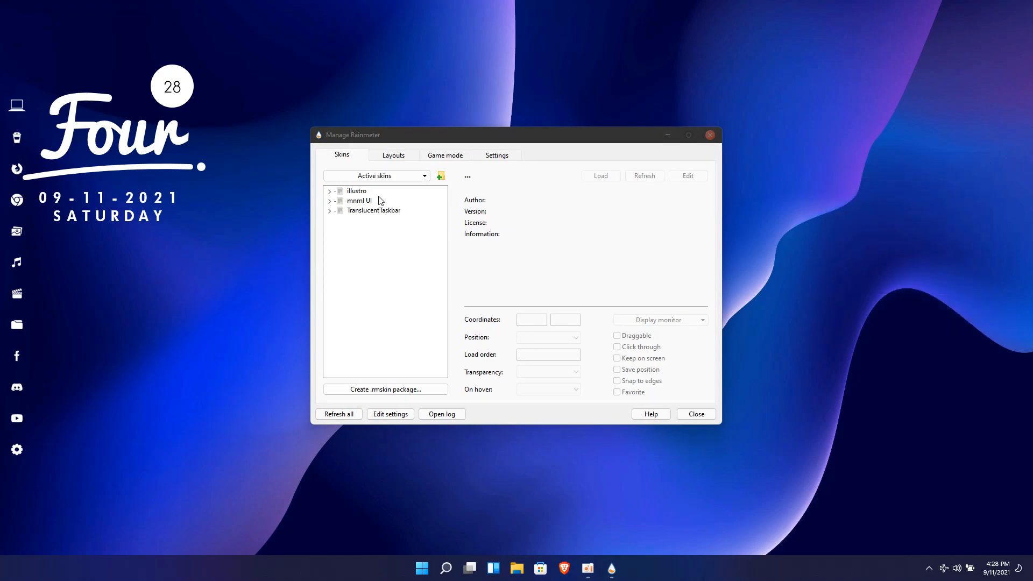
Step: Load the Sample.ini skin of TranslucentTaskbar
{"action": "double_click", "coordinate": [366, 210]}
{"action": "left_click", "coordinate": [369, 221]}
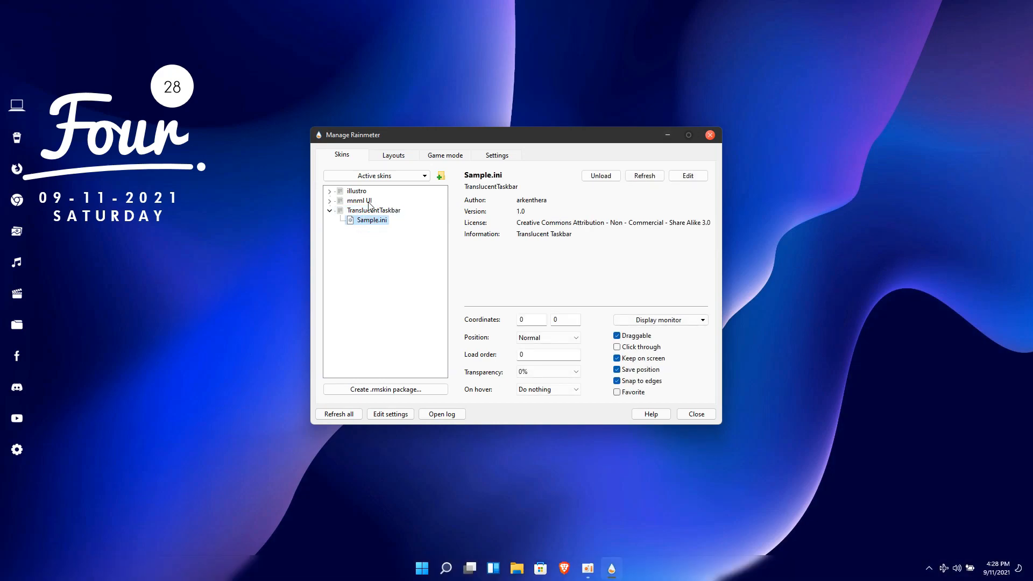
Step: Expand the mnml UI skin collection and unload the handwritten-style clock skin from the desktop
{"action": "double_click", "coordinate": [369, 201]}
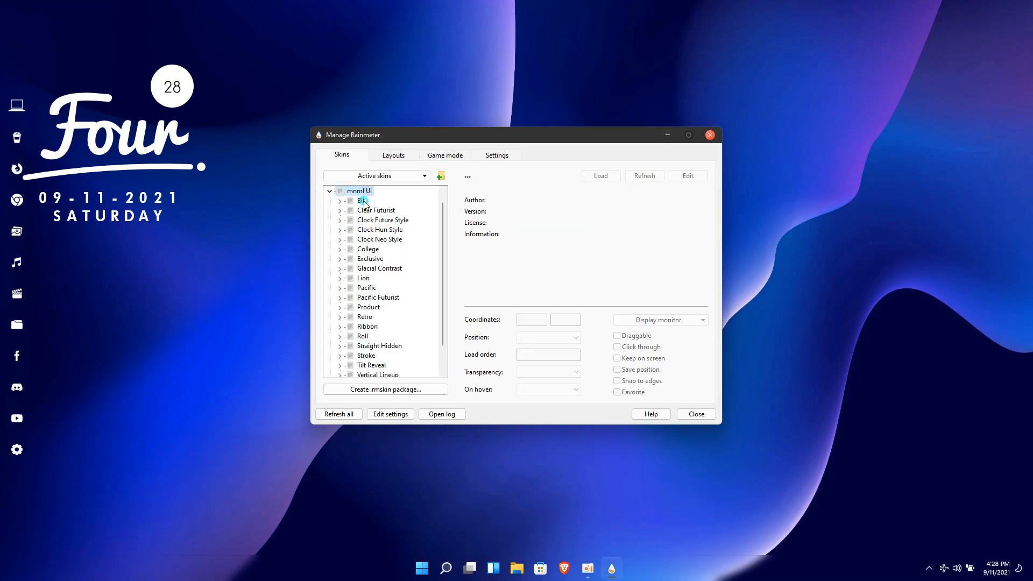
{"action": "right_click", "coordinate": [167, 97]}
{"action": "left_click", "coordinate": [208, 218]}
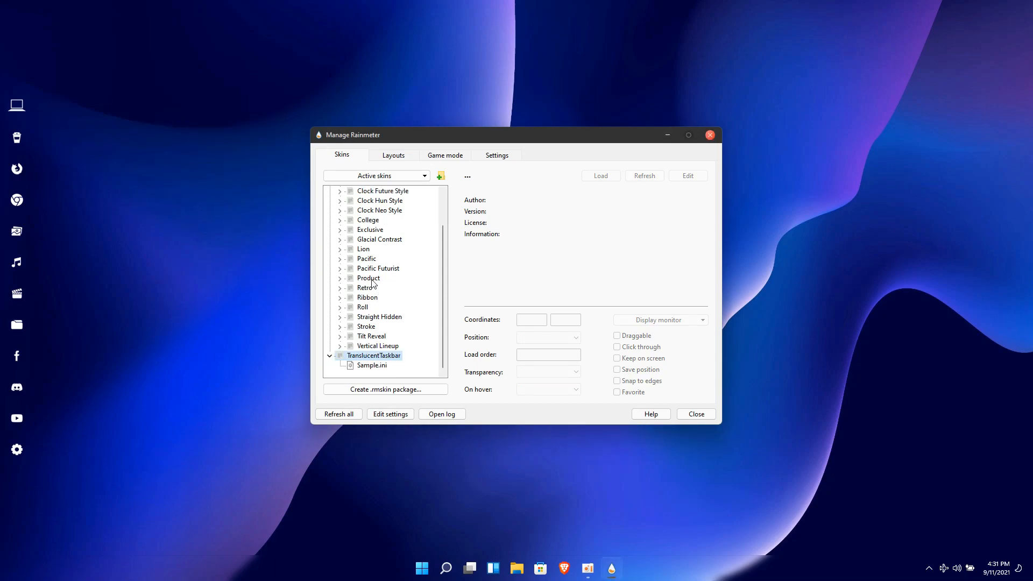
Step: Load the Roll.ini skin of mnml UI, close the Rainmeter manager and place the skin beside the dock
{"action": "double_click", "coordinate": [364, 307]}
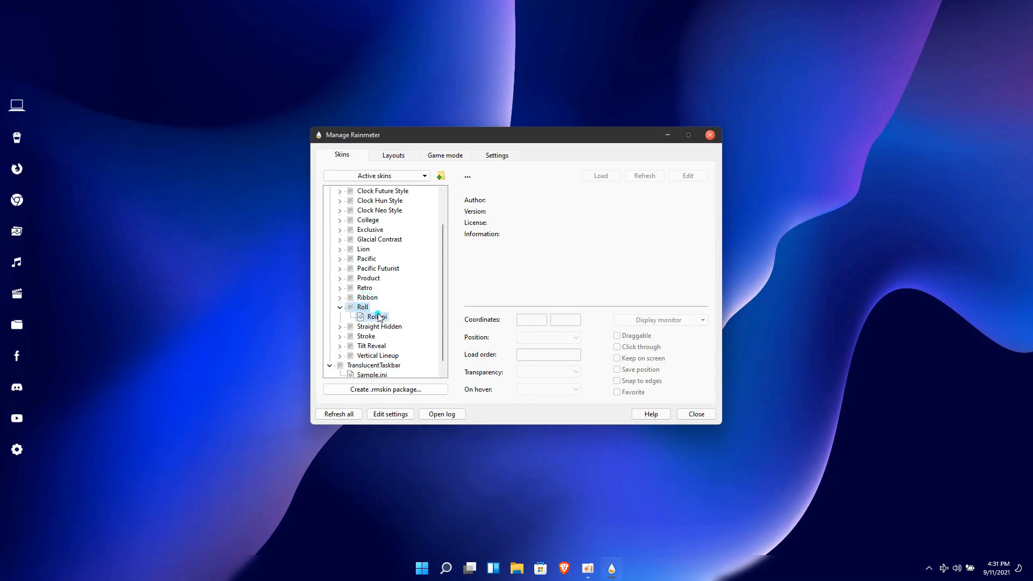
{"action": "double_click", "coordinate": [377, 317]}
{"action": "left_click", "coordinate": [710, 136]}
{"action": "left_click_drag", "start_coordinate": [200, 123], "coordinate": [242, 271]}
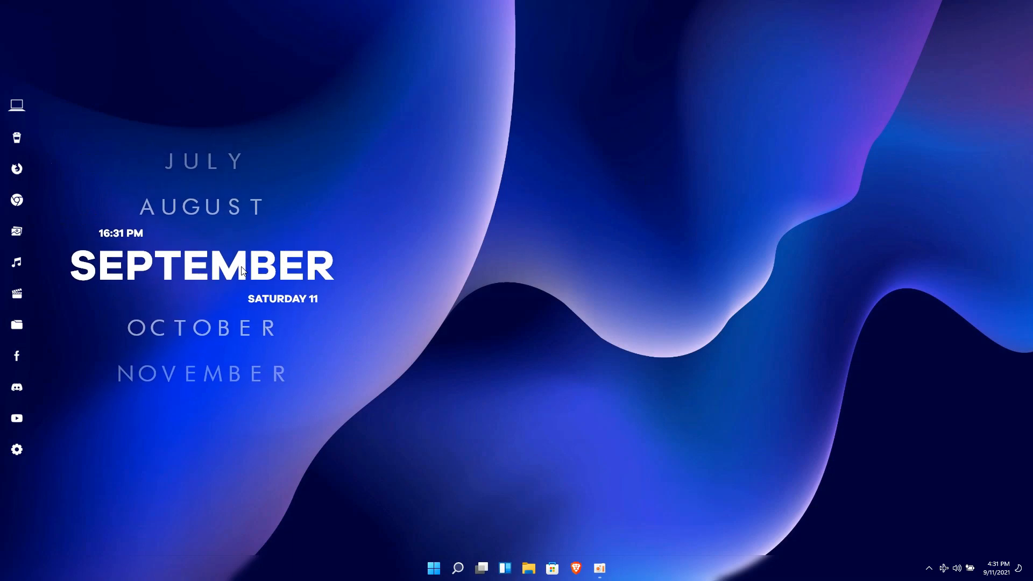
Step: Set the Size variable to 550 in the Roll skin's configuration file, save it and refresh the skin
{"action": "right_click", "coordinate": [242, 271]}
{"action": "left_click", "coordinate": [282, 349]}
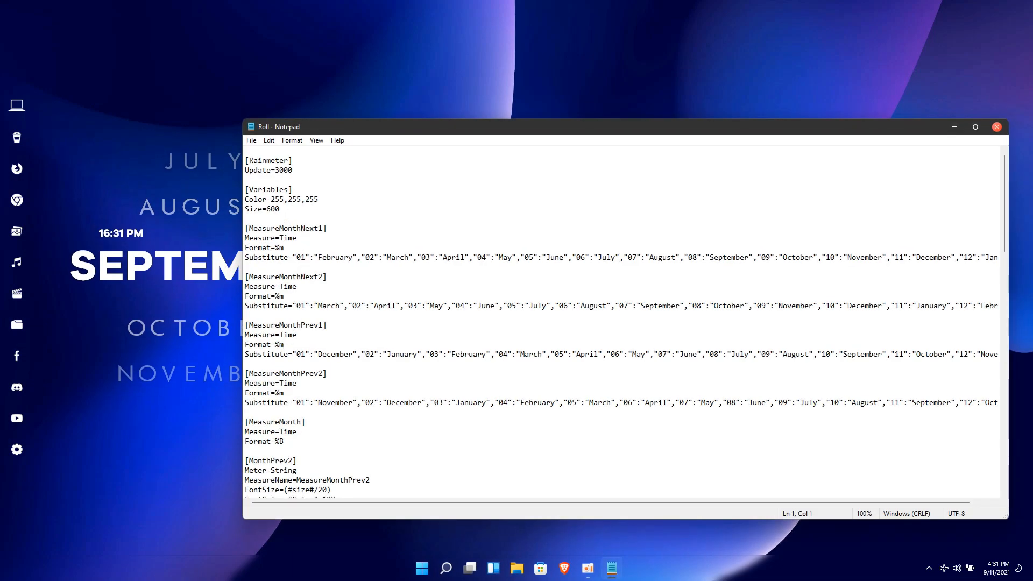
{"action": "left_click_drag", "start_coordinate": [275, 212], "coordinate": [267, 213]}
{"action": "type", "text": "55"}
{"action": "left_click", "coordinate": [251, 140]}
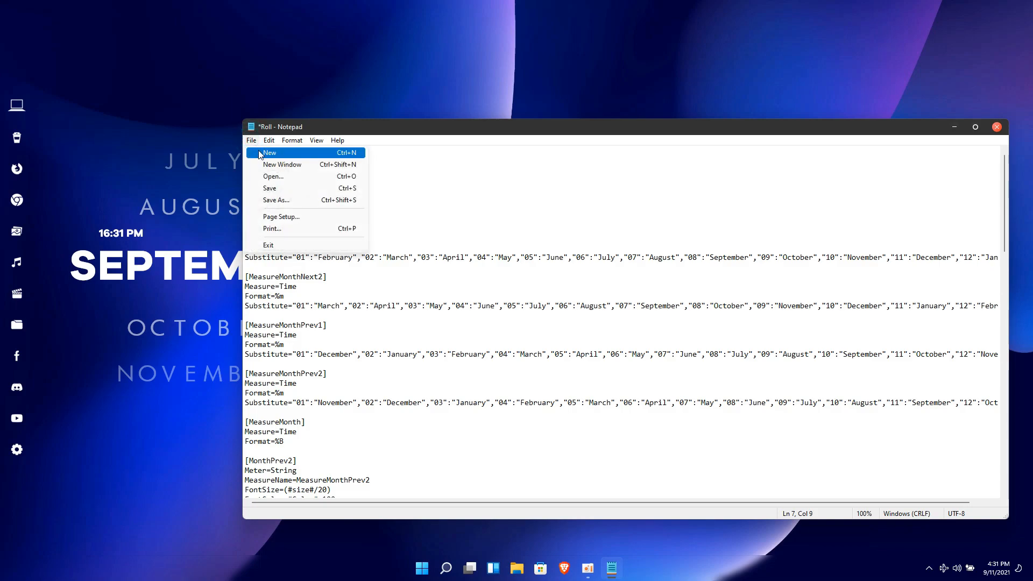
{"action": "left_click", "coordinate": [270, 188]}
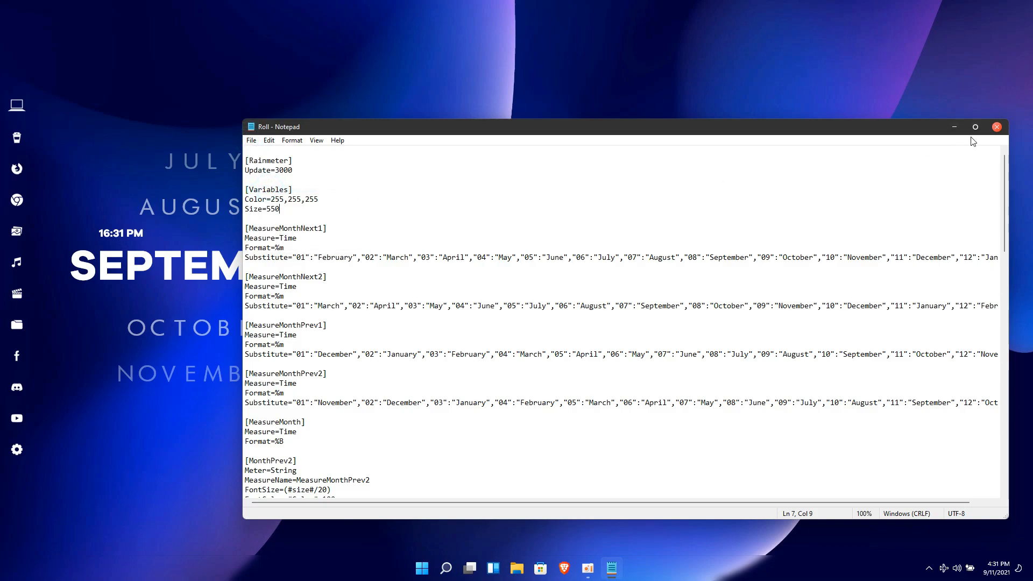
{"action": "left_click", "coordinate": [997, 127]}
{"action": "right_click", "coordinate": [285, 279]}
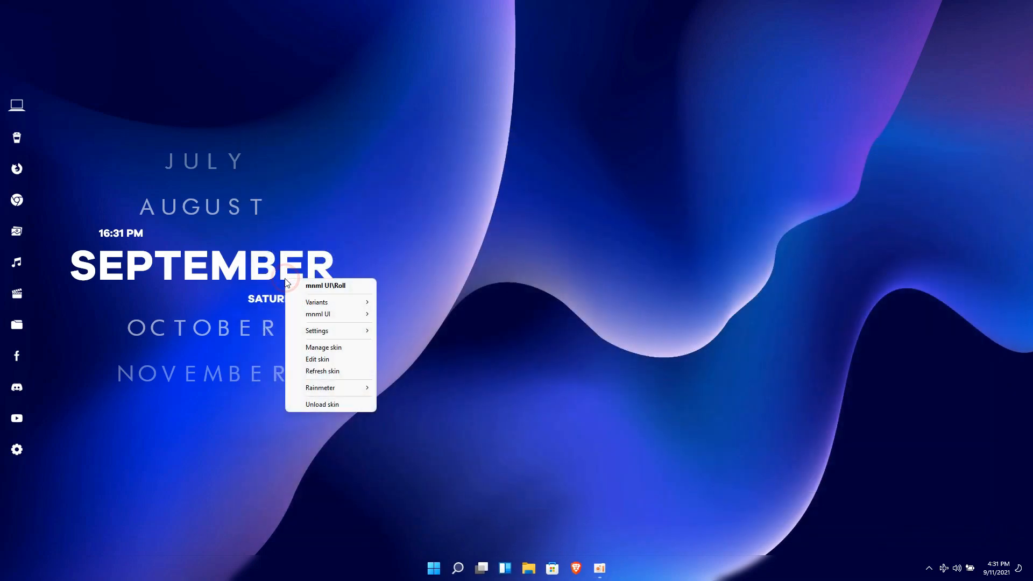
{"action": "left_click", "coordinate": [317, 370]}
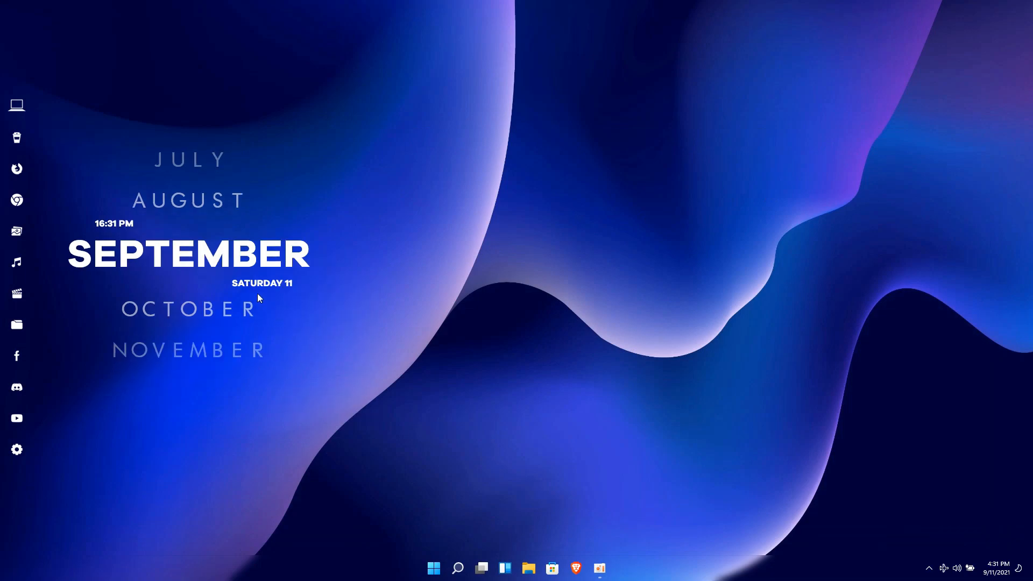
Step: Move the Roll skin slightly lower and closer to the dock and make it click through
{"action": "left_click_drag", "start_coordinate": [227, 283], "coordinate": [218, 291]}
{"action": "right_click", "coordinate": [218, 290]}
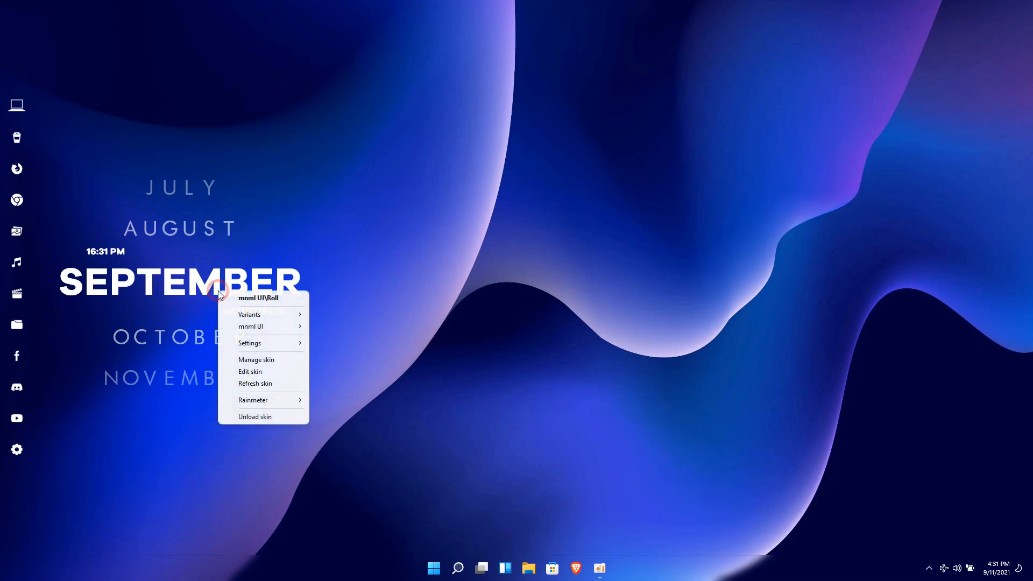
{"action": "mouse_move", "coordinate": [311, 348]}
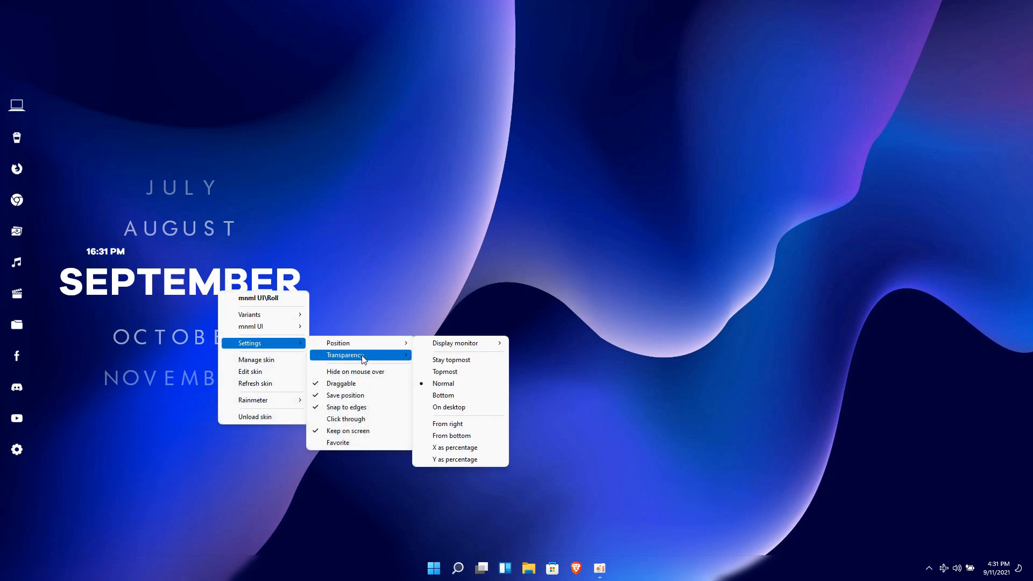
{"action": "left_click", "coordinate": [334, 421]}
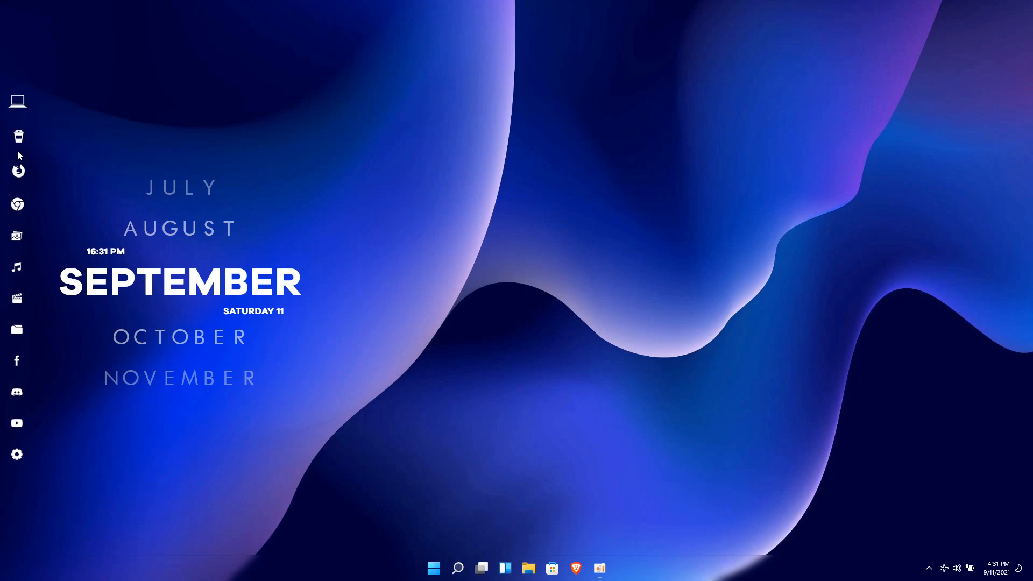
Step: Open This PC from the dock, look at the themed icons in Quick access, Libraries and Local Disk (C:), and close the window
{"action": "left_click", "coordinate": [22, 112]}
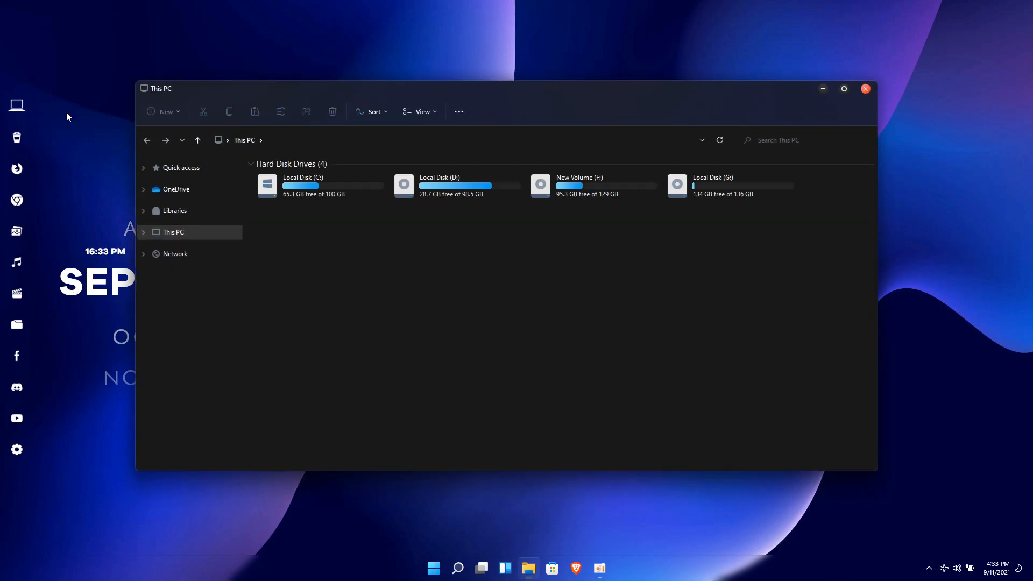
{"action": "left_click", "coordinate": [180, 169]}
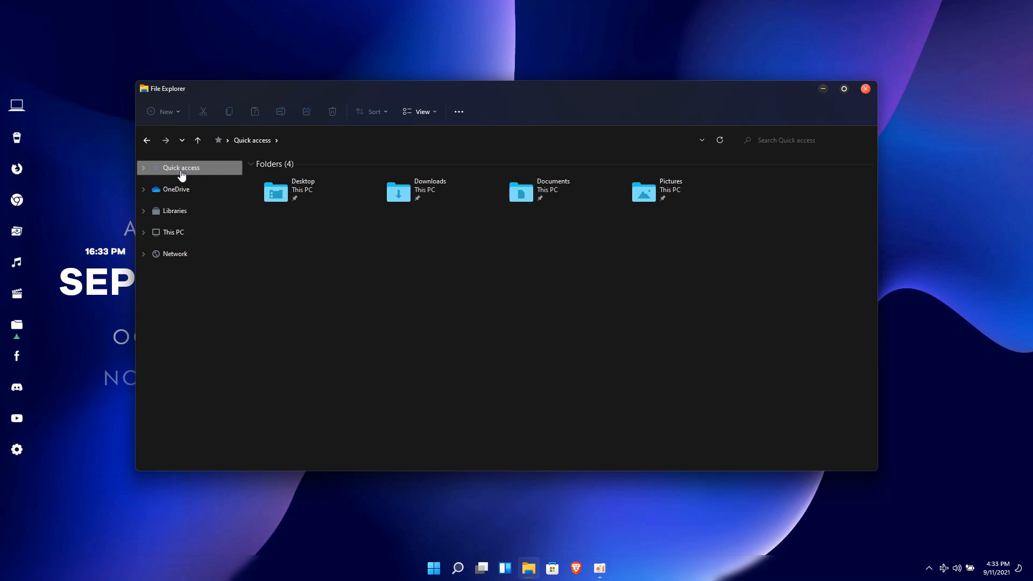
{"action": "left_click", "coordinate": [185, 211]}
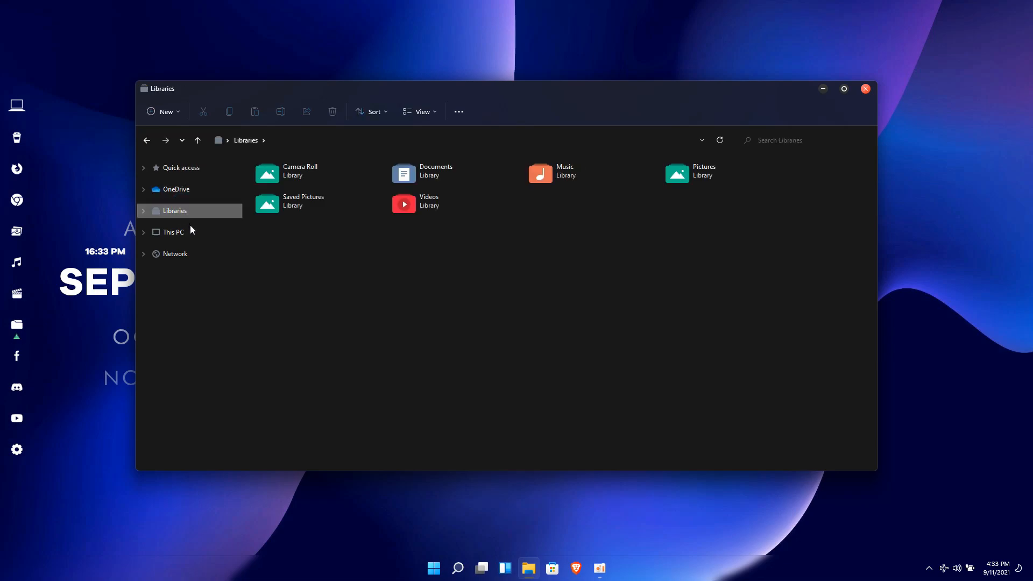
{"action": "left_click", "coordinate": [190, 230]}
{"action": "left_click", "coordinate": [332, 197]}
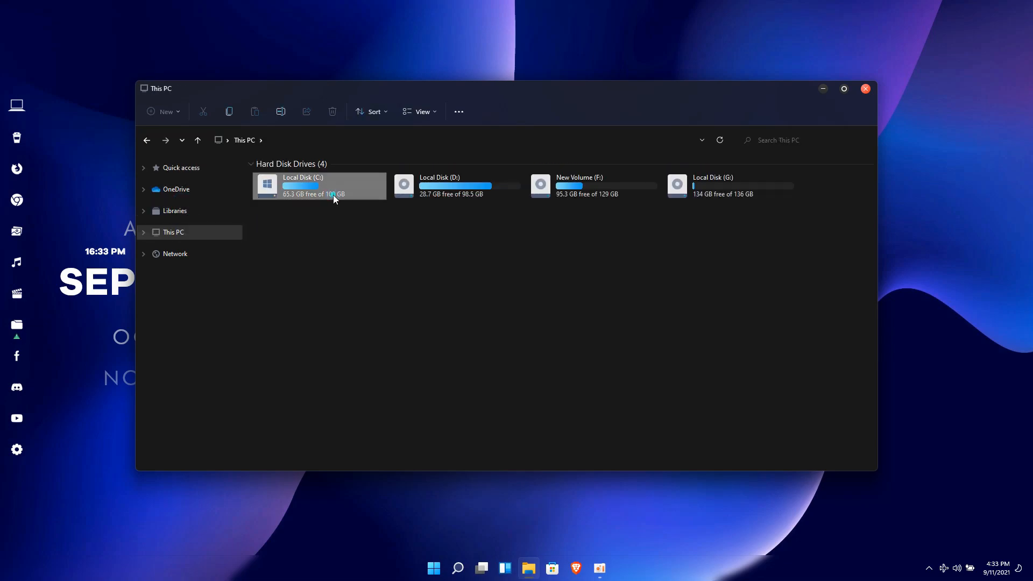
{"action": "double_click", "coordinate": [334, 195]}
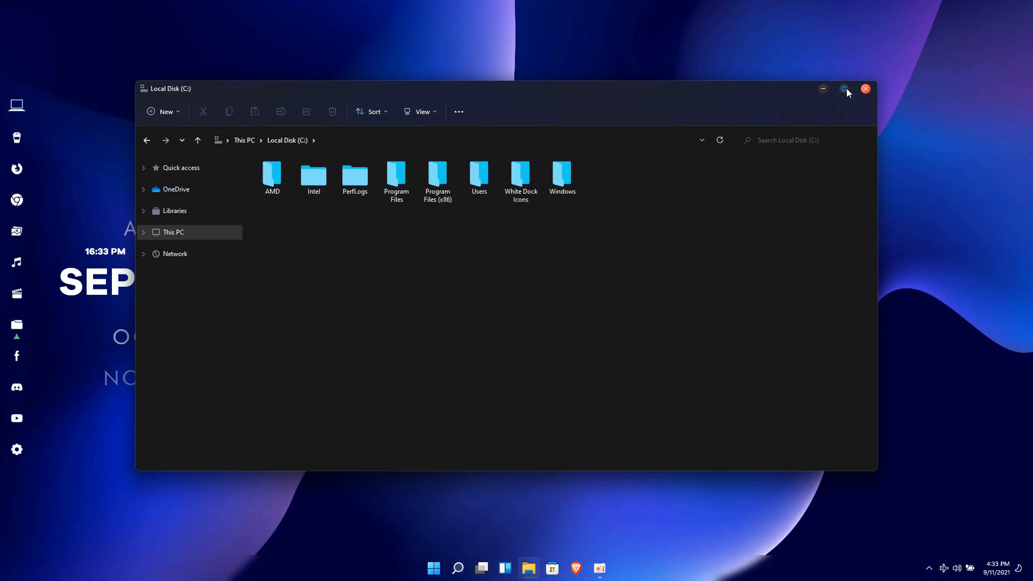
{"action": "left_click", "coordinate": [865, 89]}
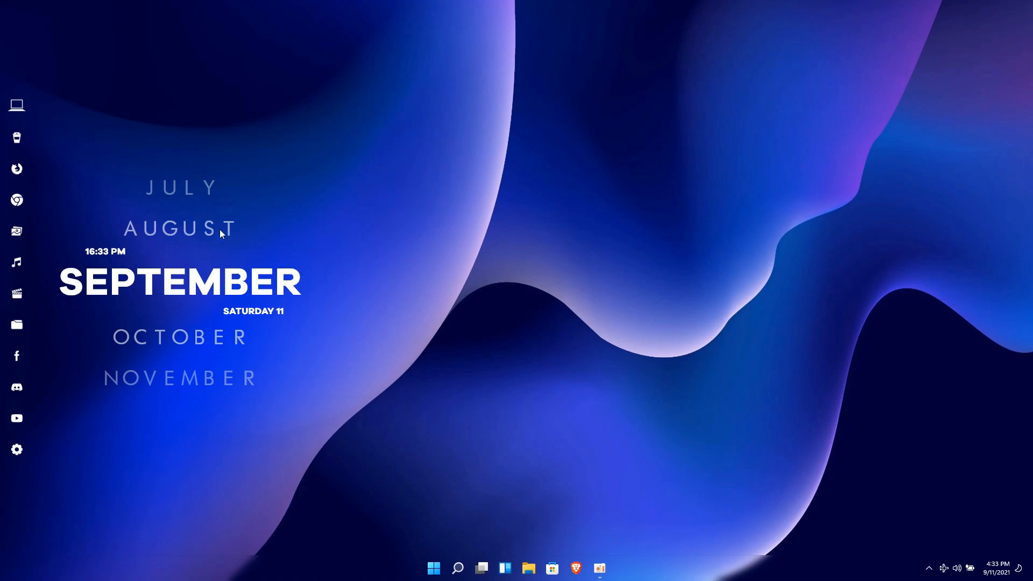